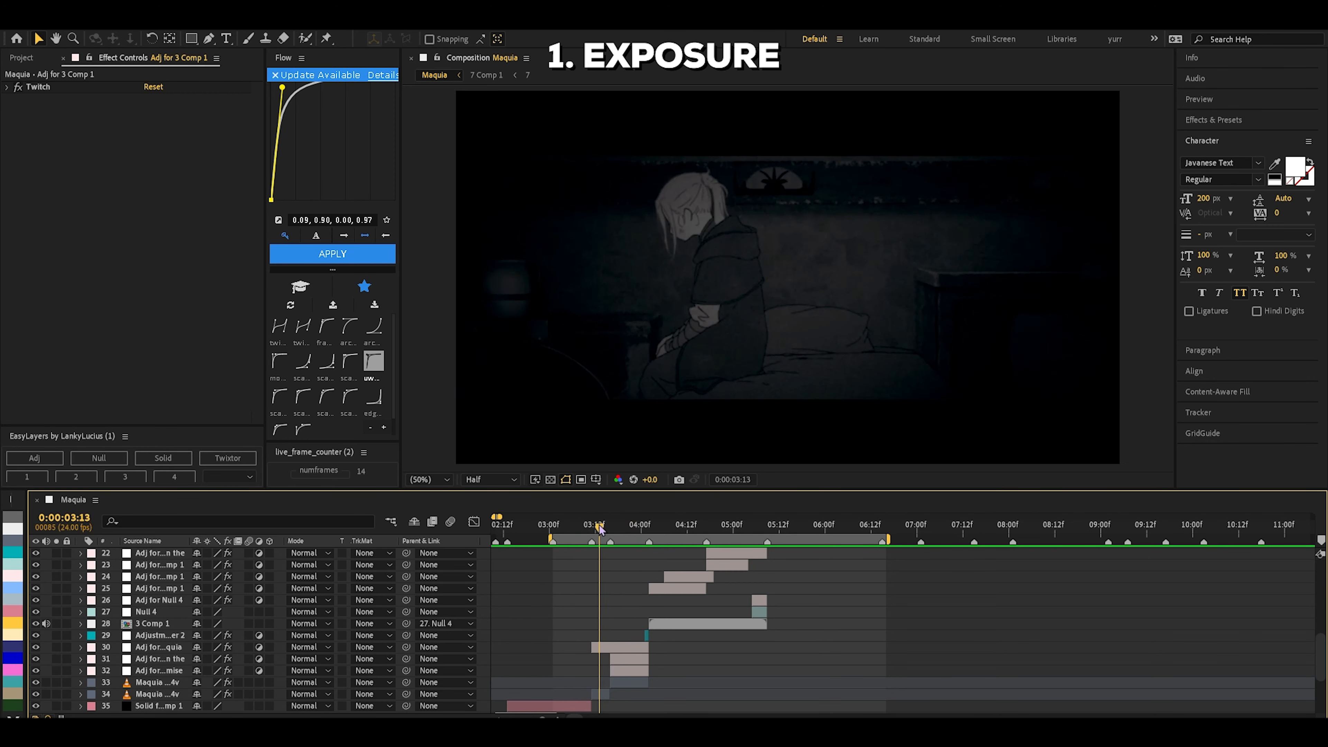
Hide the existing Levels and Exposure adjustment layer starting at 0:00:03:16 and add a new adjustment layer over the same span
click(630, 660)
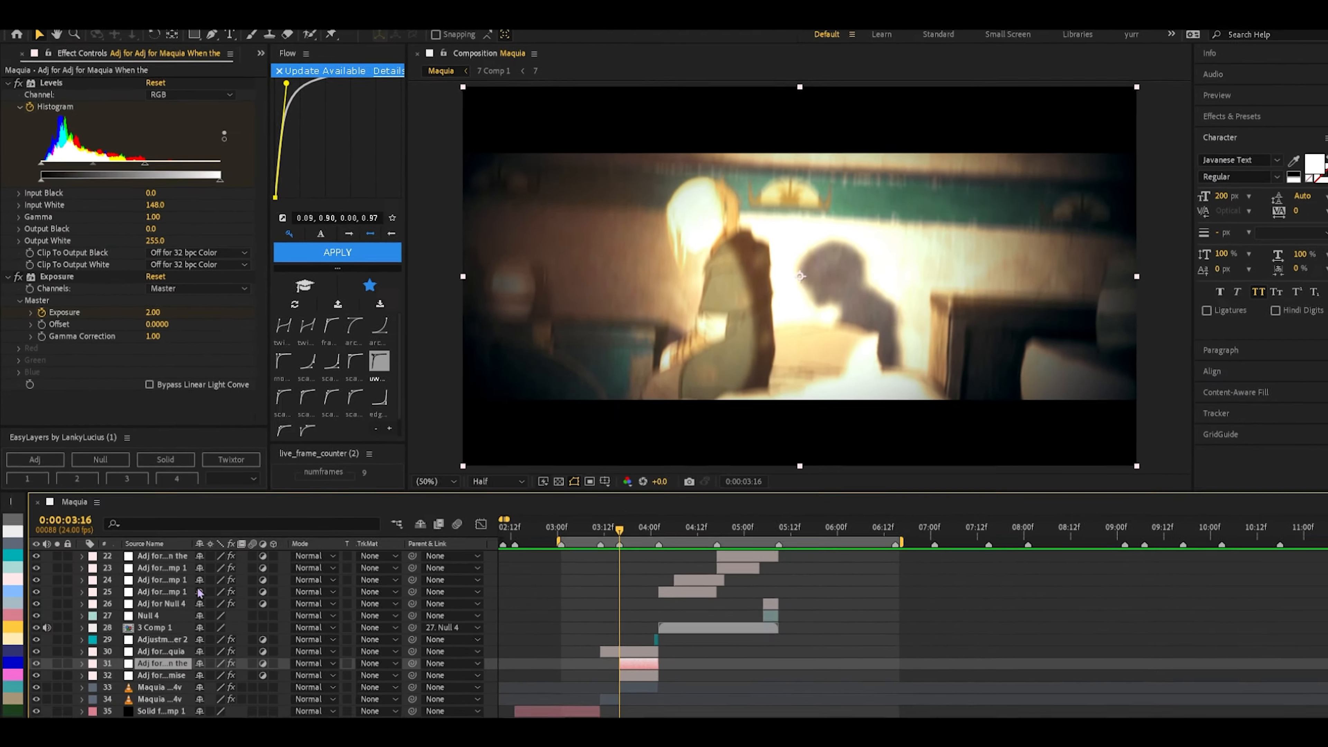
click(36, 659)
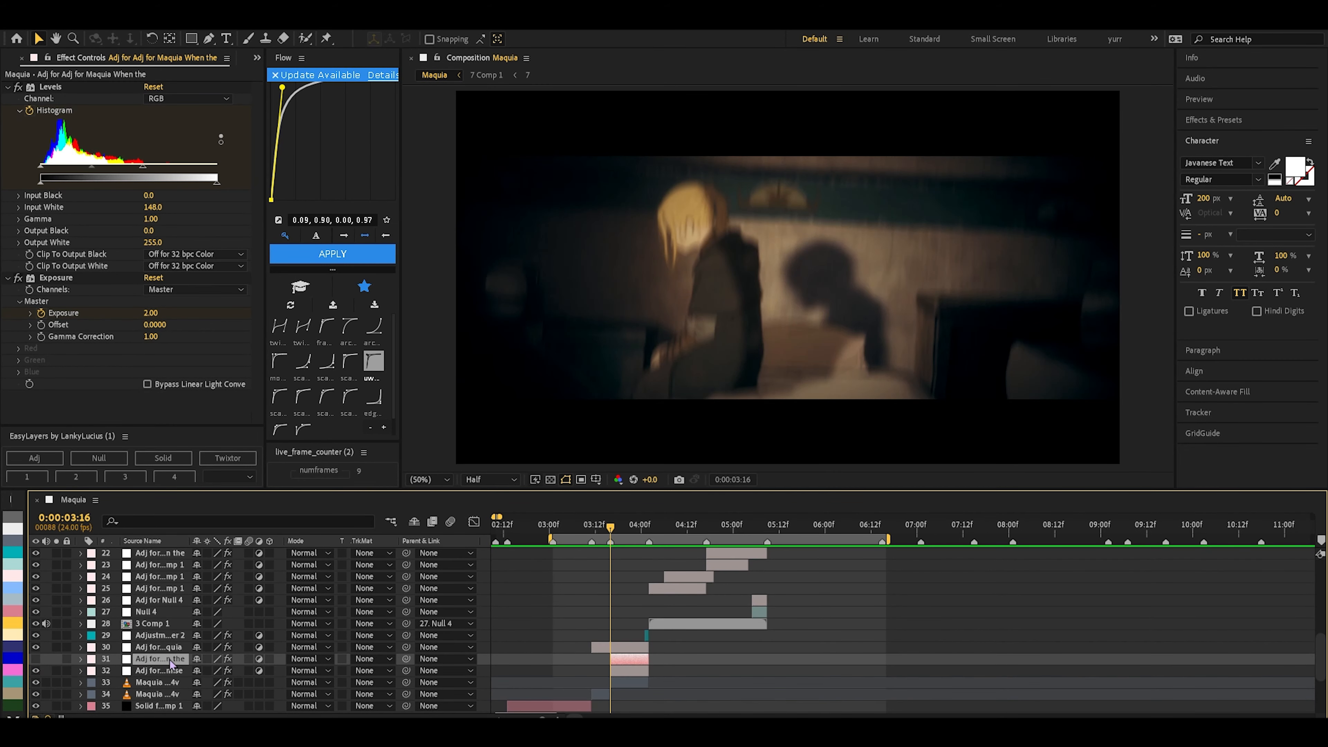
click(35, 458)
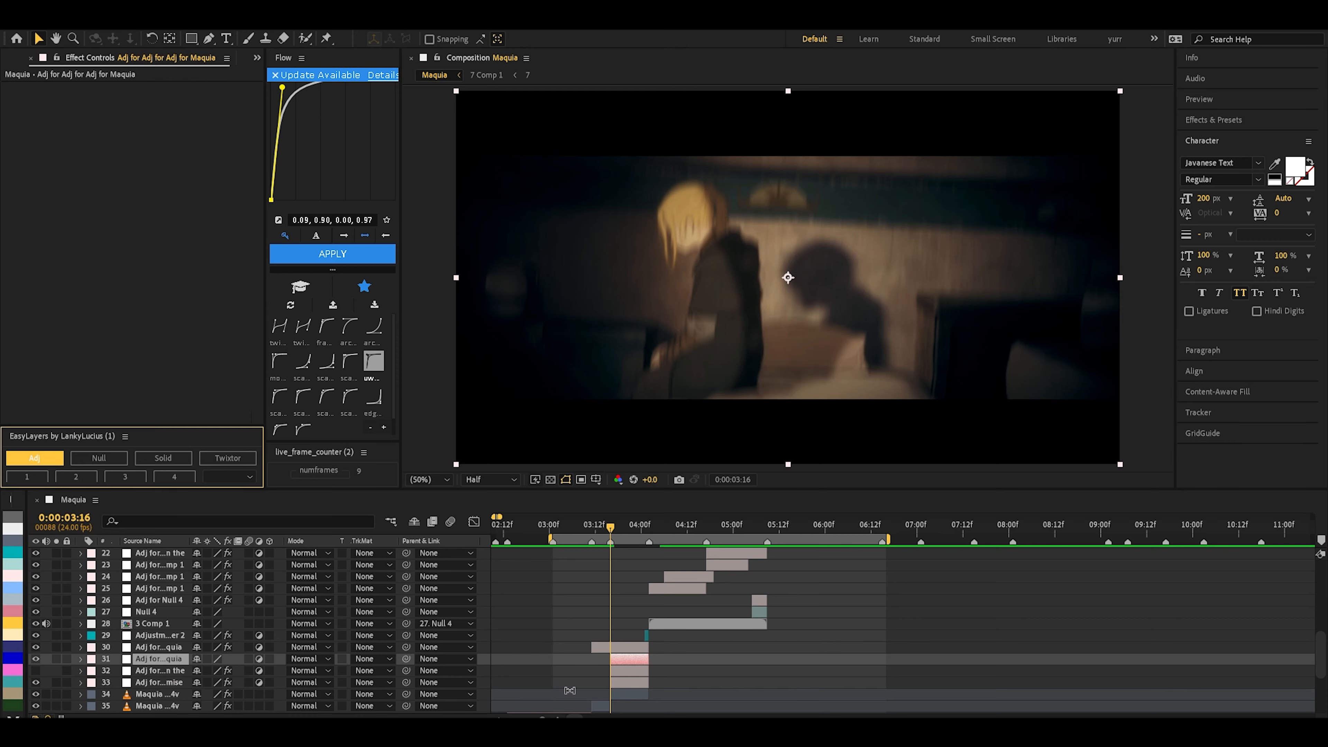
key(equal)
scroll(566, 658, down, 1)
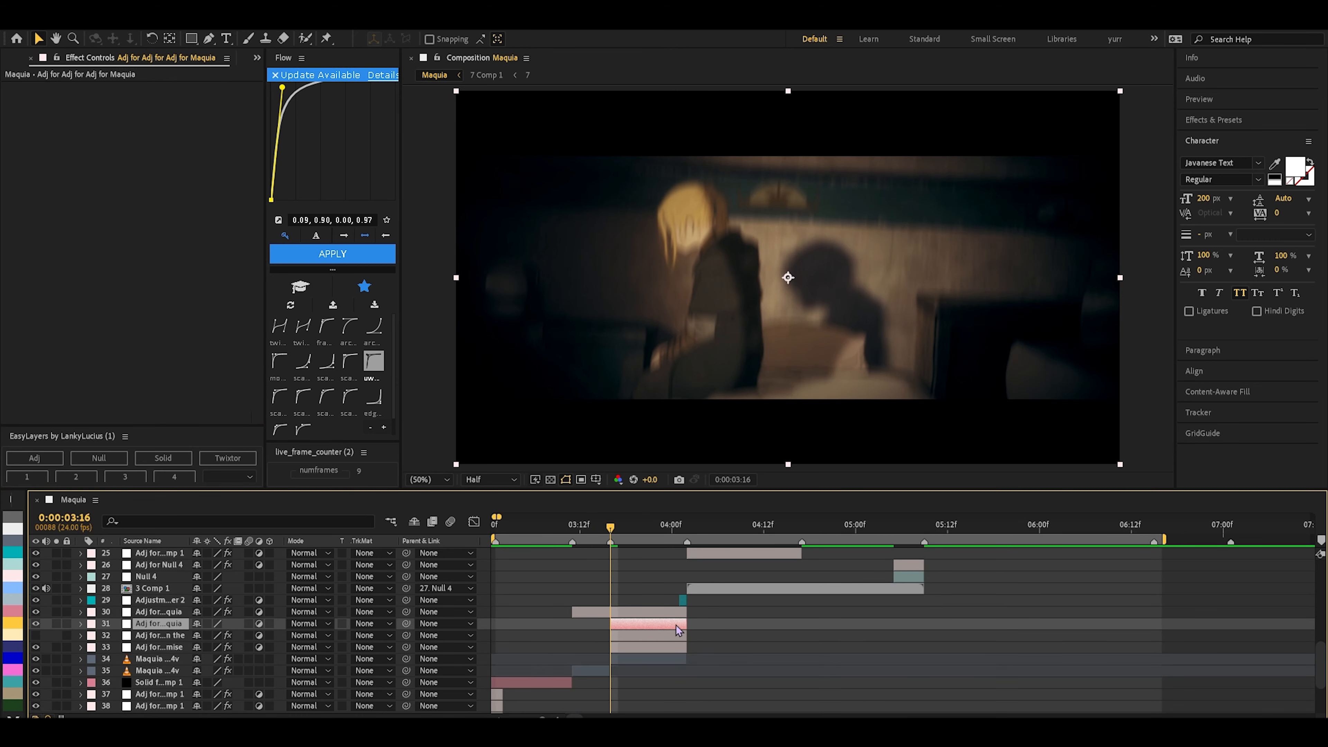
Apply the Levels effect to the new adjustment layer
key(ctrl+space)
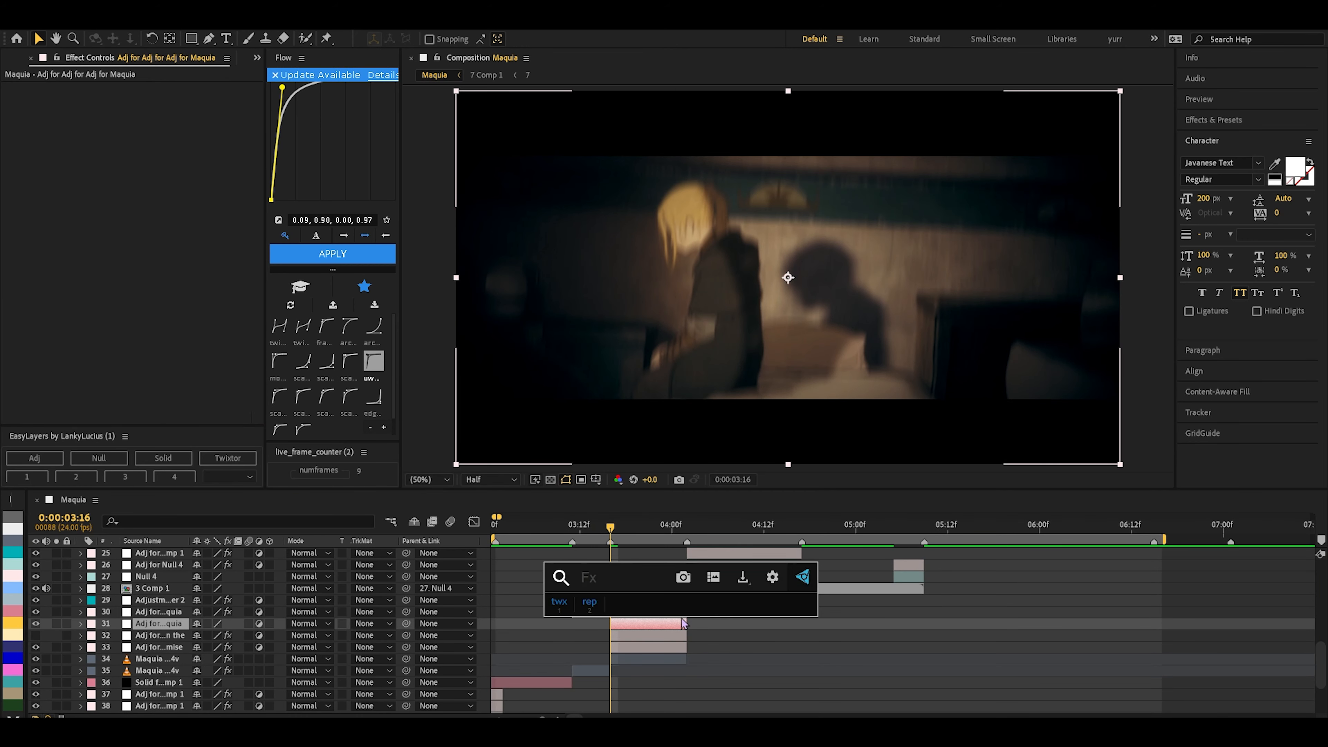
text(levels)
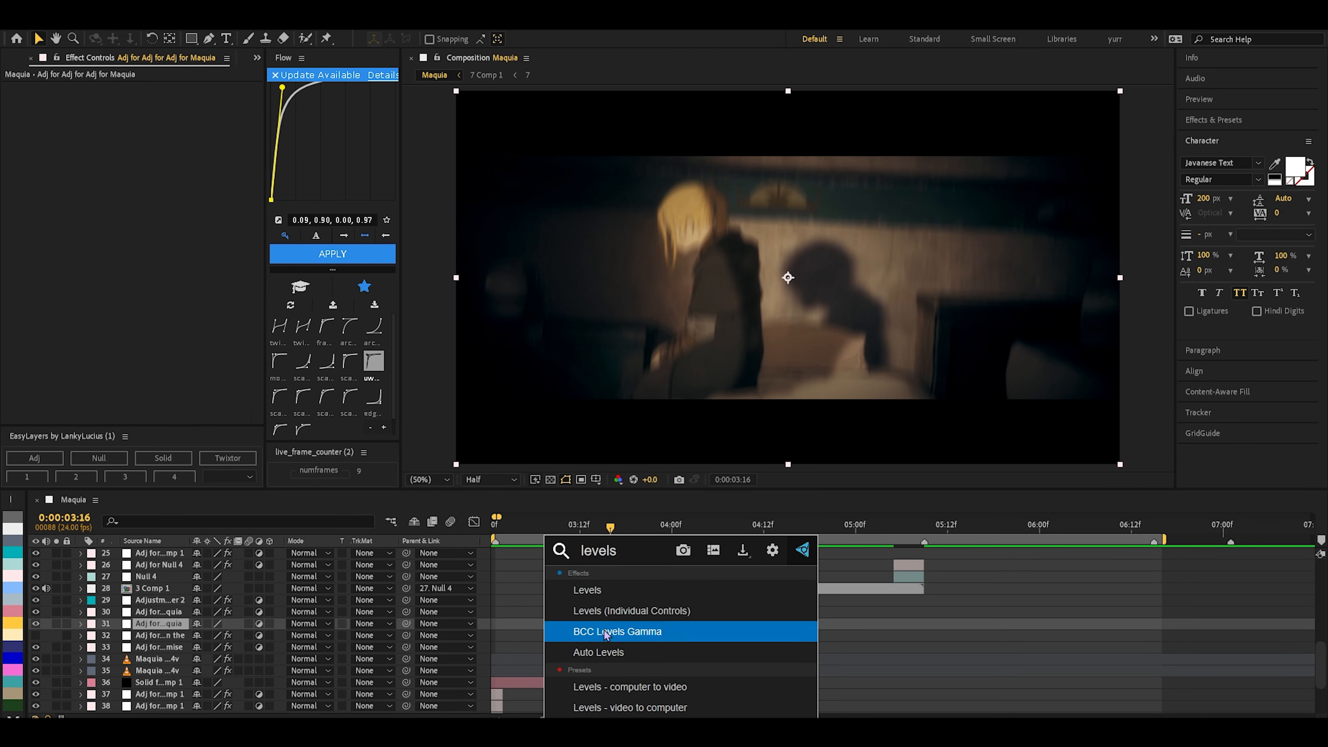
click(683, 628)
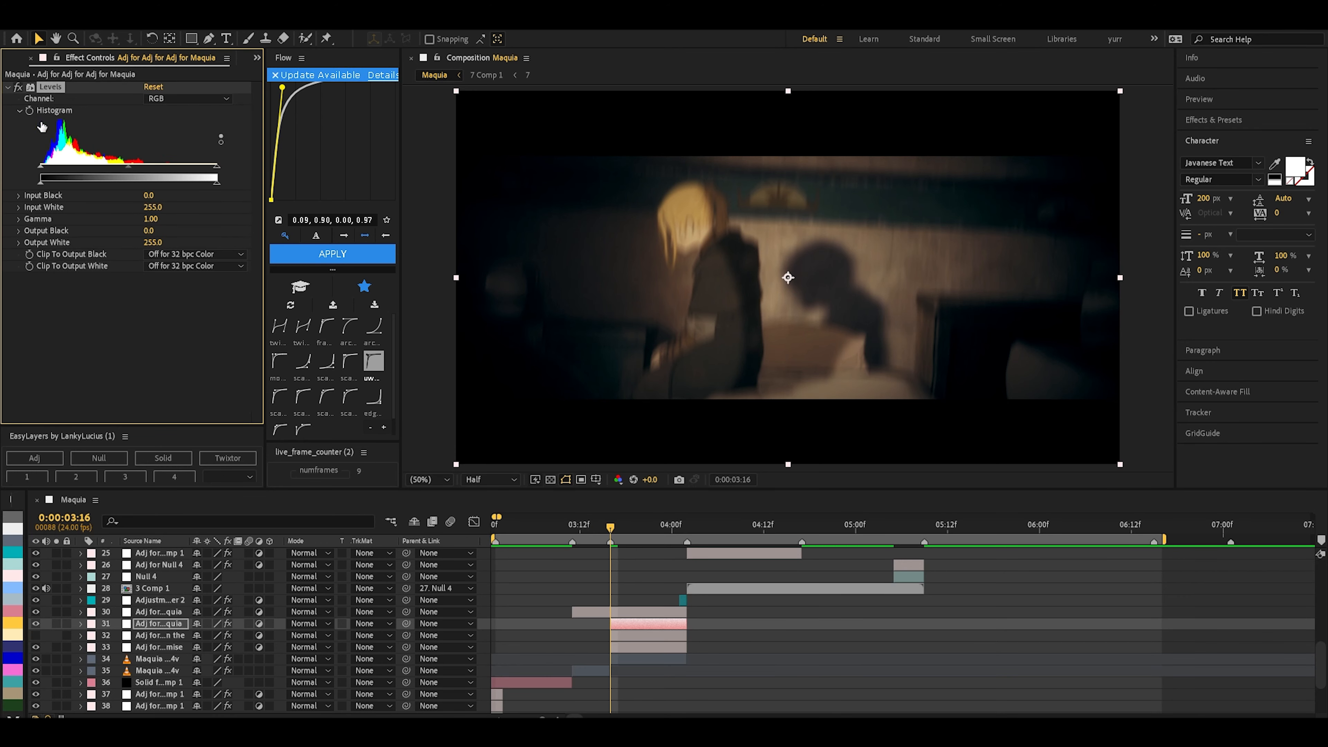
Keyframe the Levels histogram from Input White 144 at the adjustment layer's start to 255 at its end
click(221, 141)
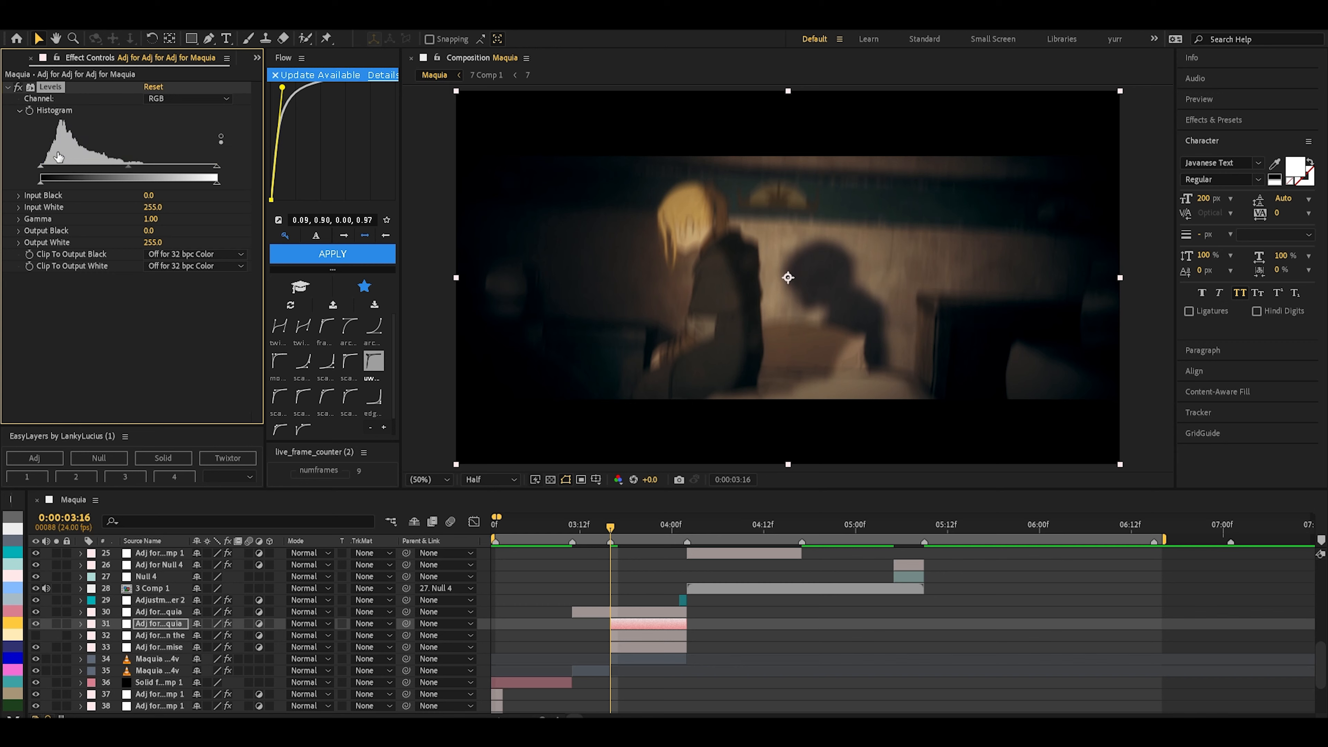
click(221, 137)
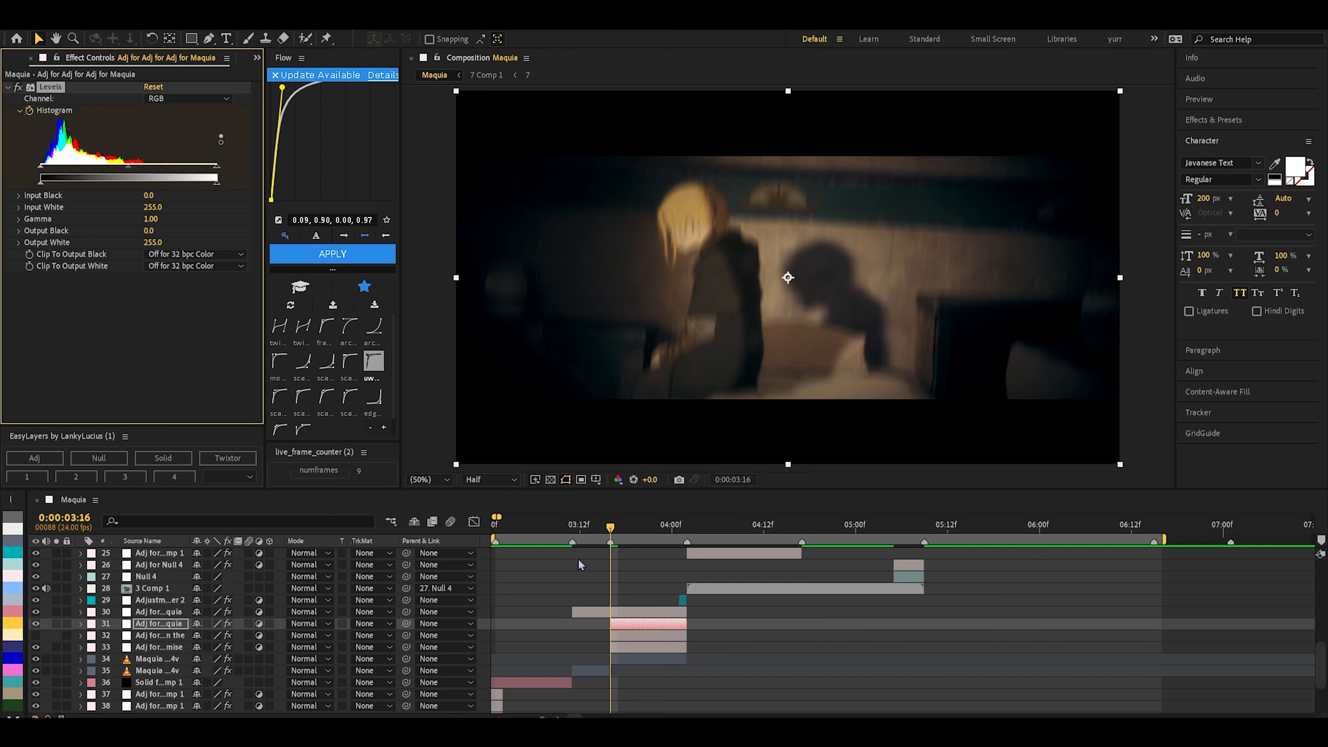
key(u)
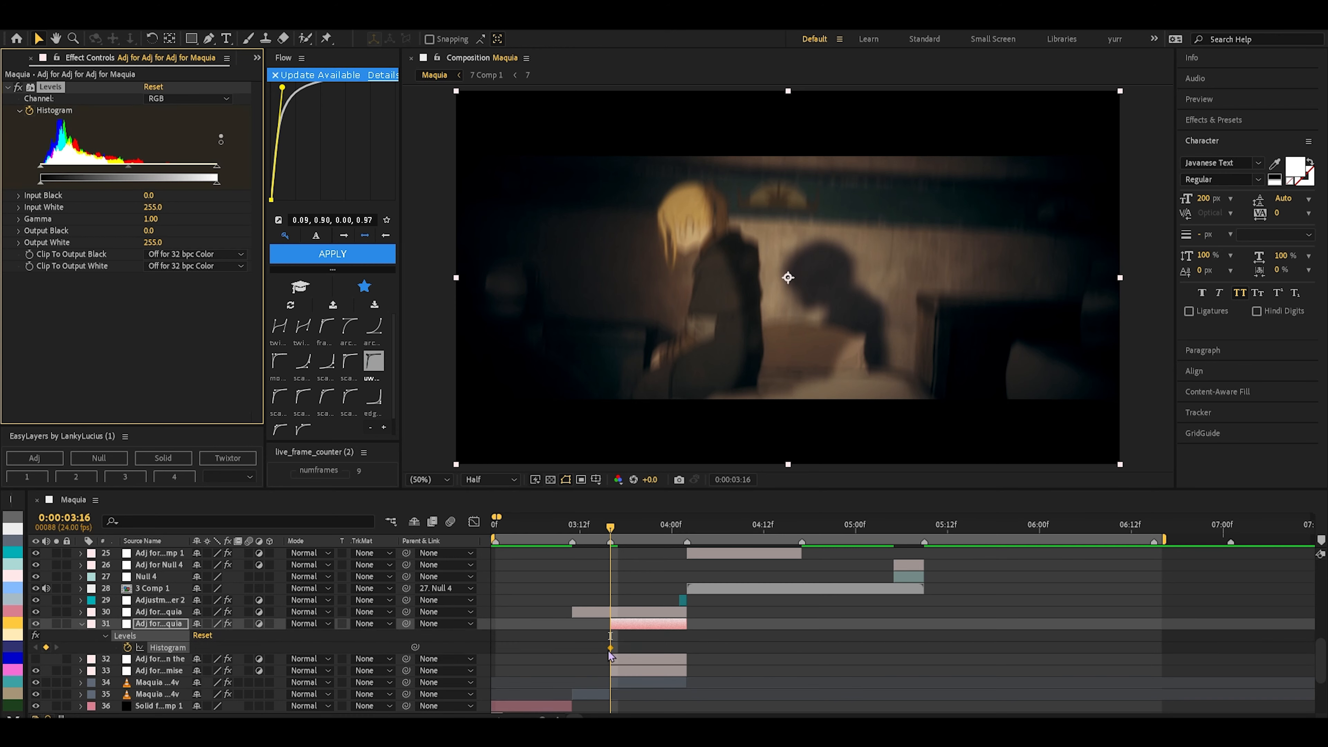
drag(610, 650, 688, 651)
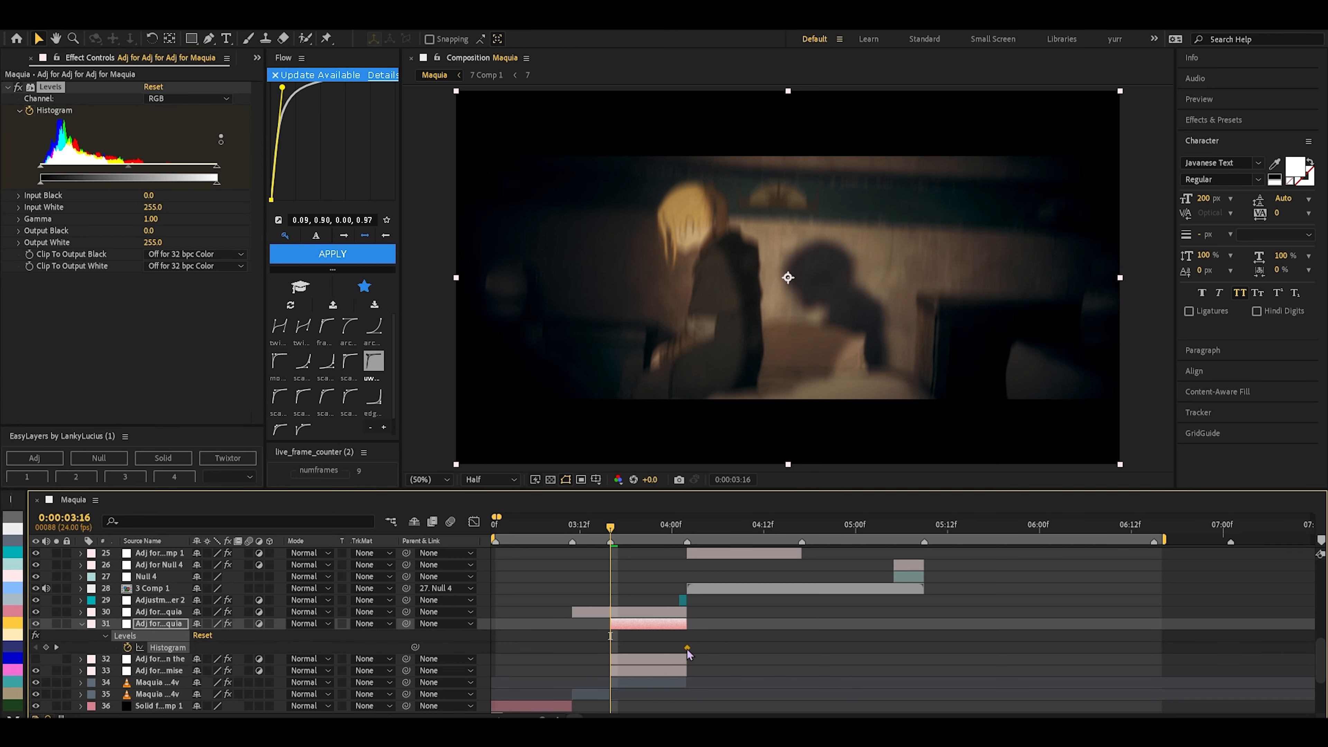
click(741, 655)
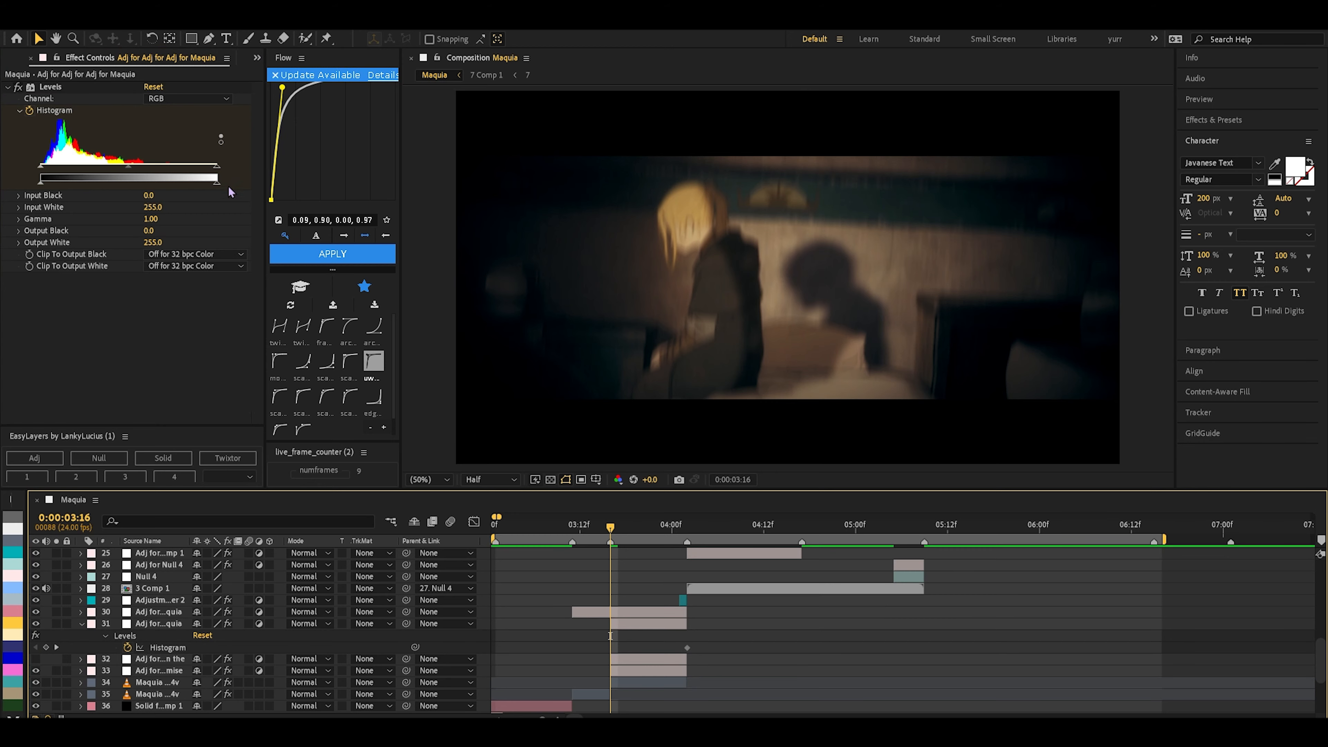
drag(217, 166, 147, 167)
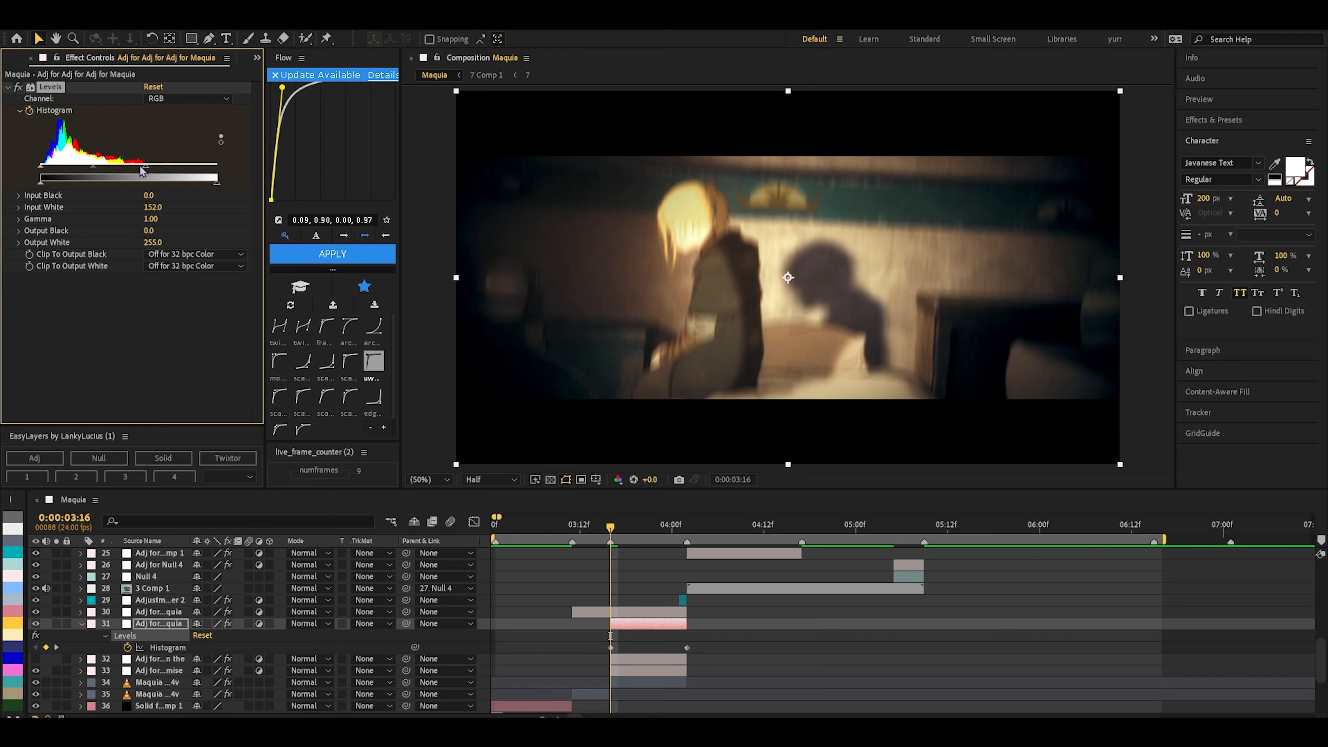
mouse_move(145, 166)
mouse_down()
mouse_move(76, 166)
mouse_move(140, 173)
mouse_up()
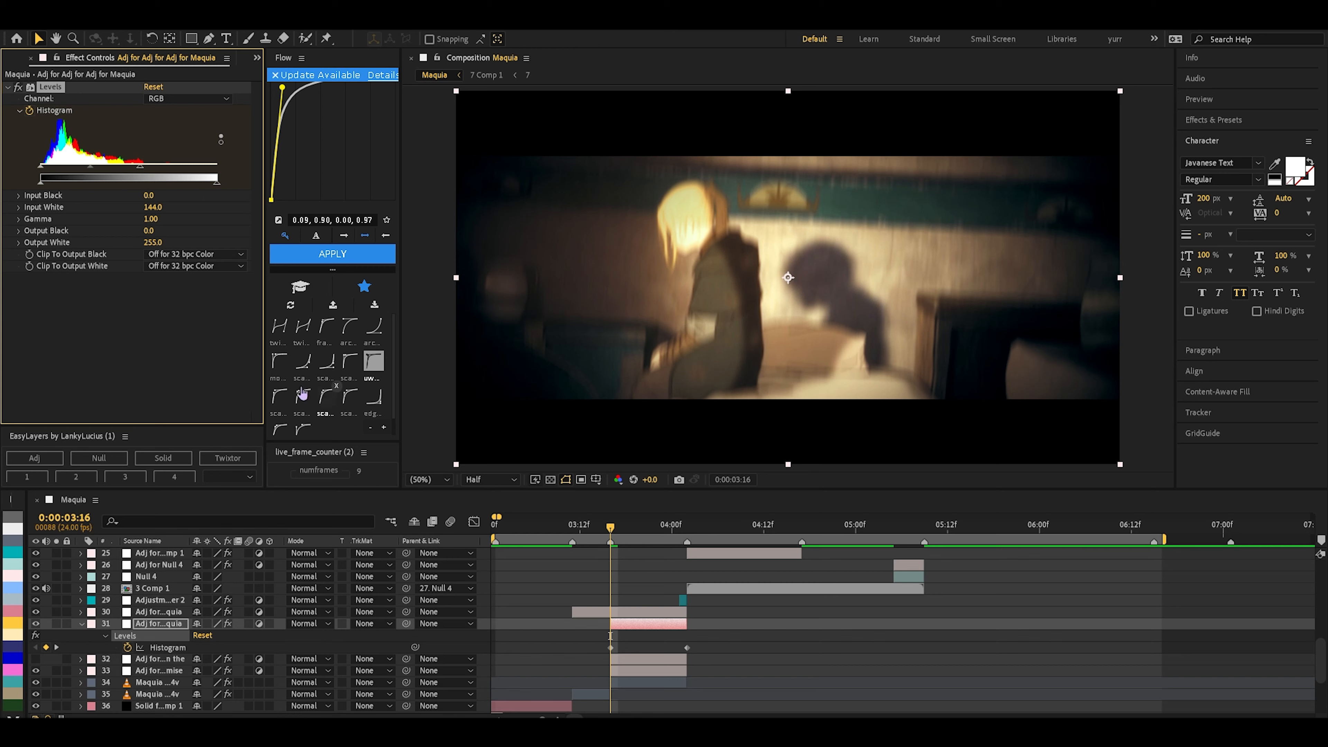
Apply the Exposure effect to the same adjustment layer
click(634, 631)
key(ctrl+space)
text(expos)
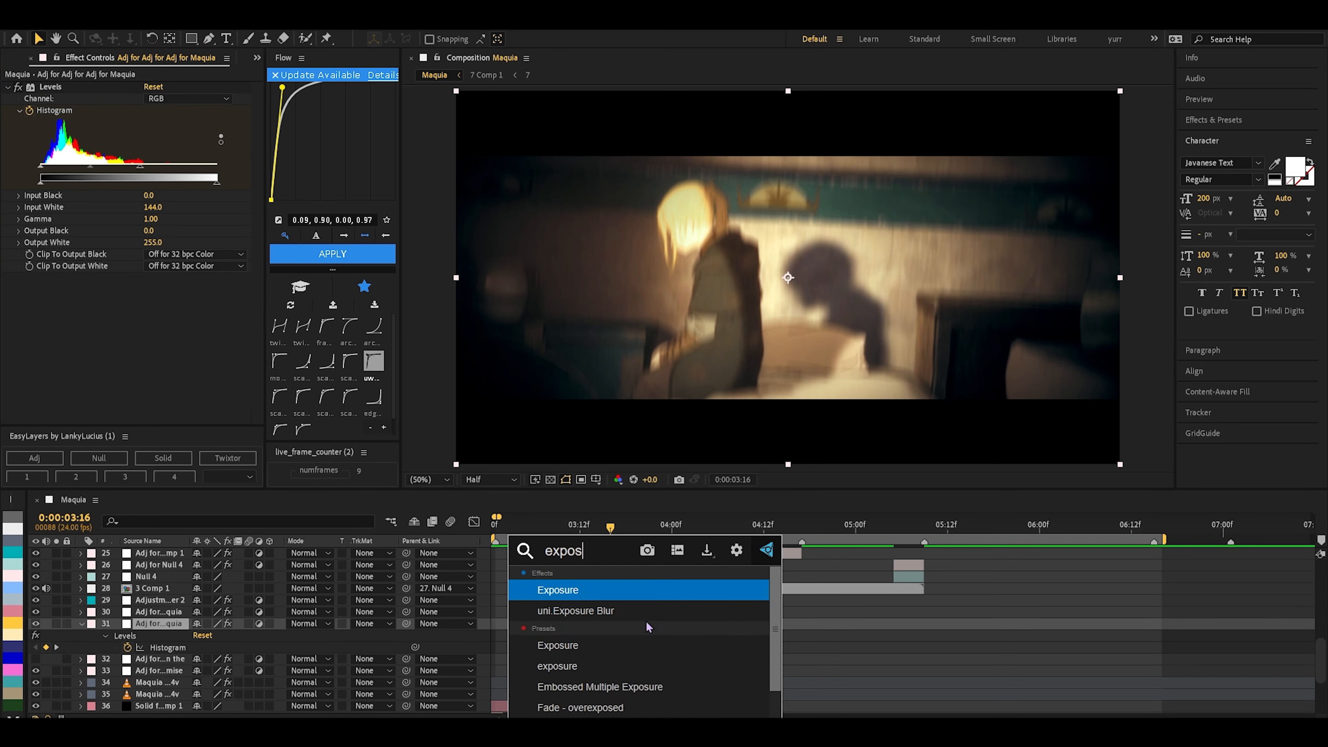
key(Return)
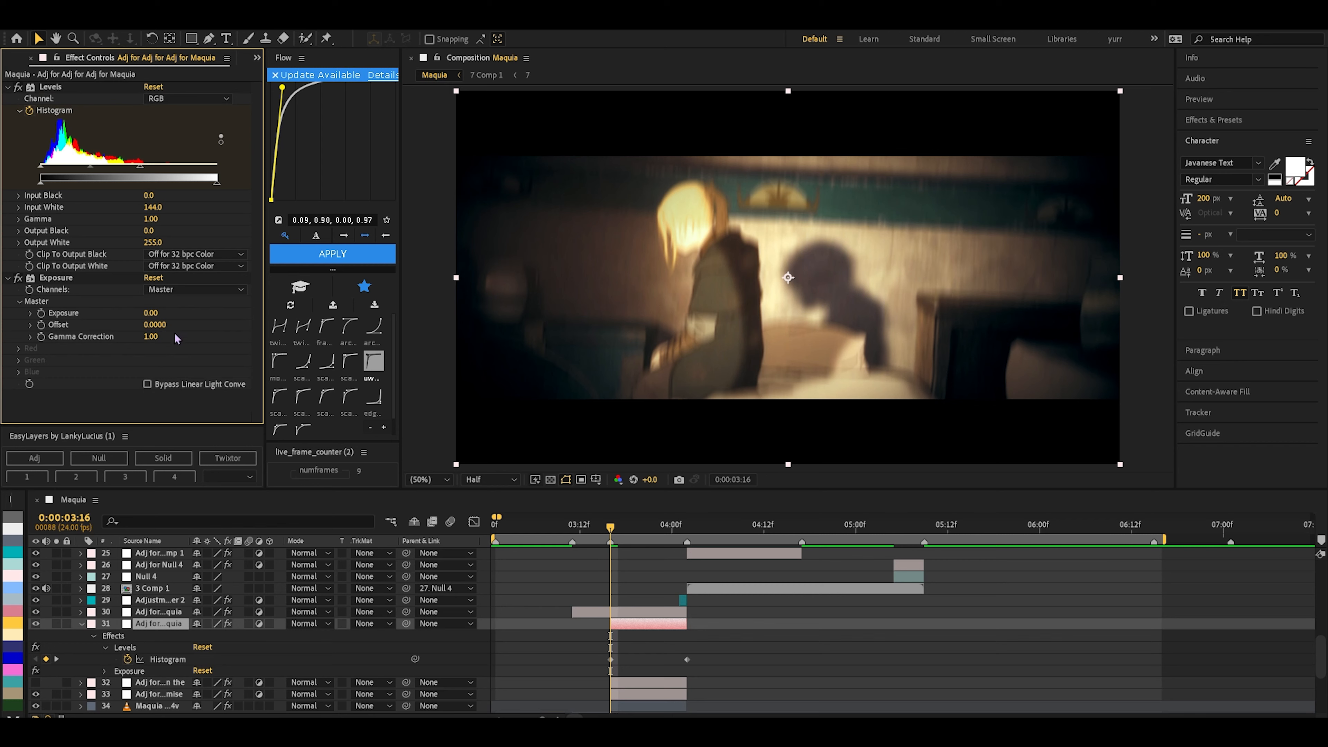
Try an Exposure value of 1 on the adjustment layer
drag(152, 313, 152, 320)
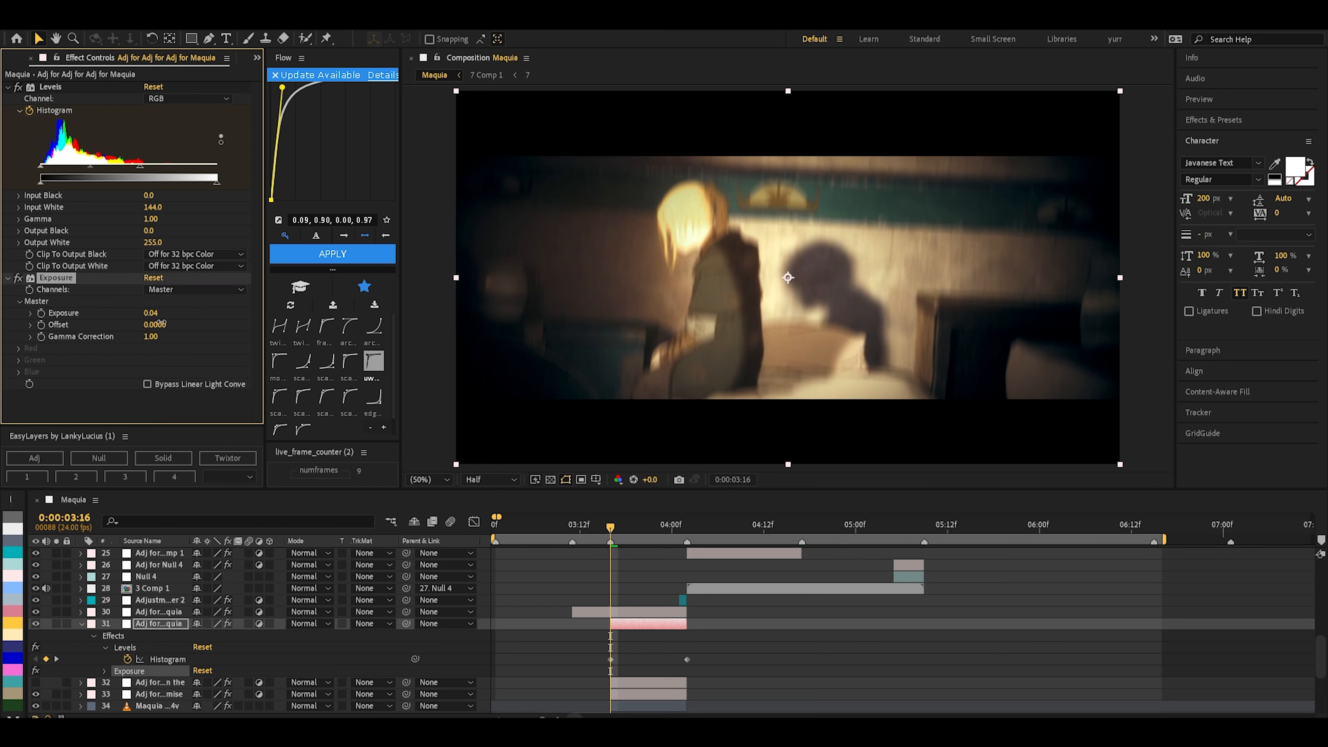
click(151, 313)
text(1)
key(Return)
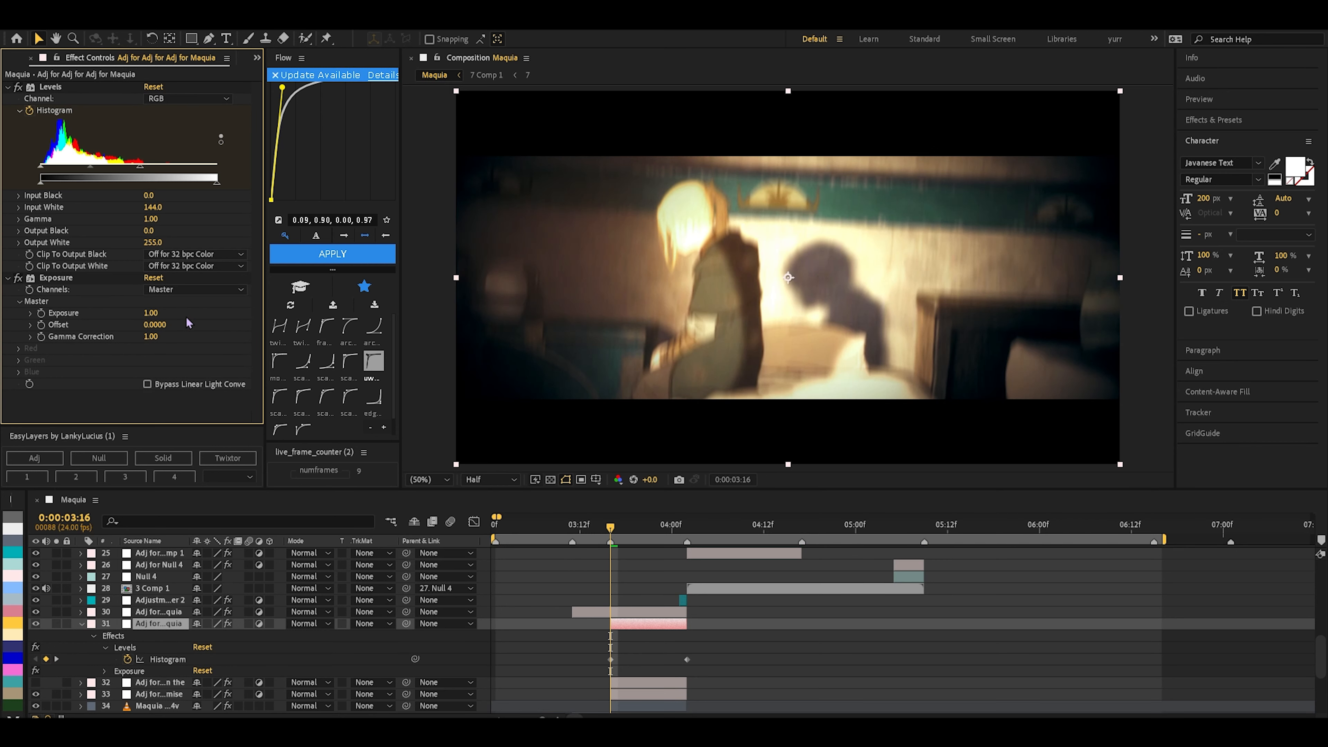
Set the Exposure value to 2 at the adjustment layer's start
click(151, 313)
text(2)
key(Return)
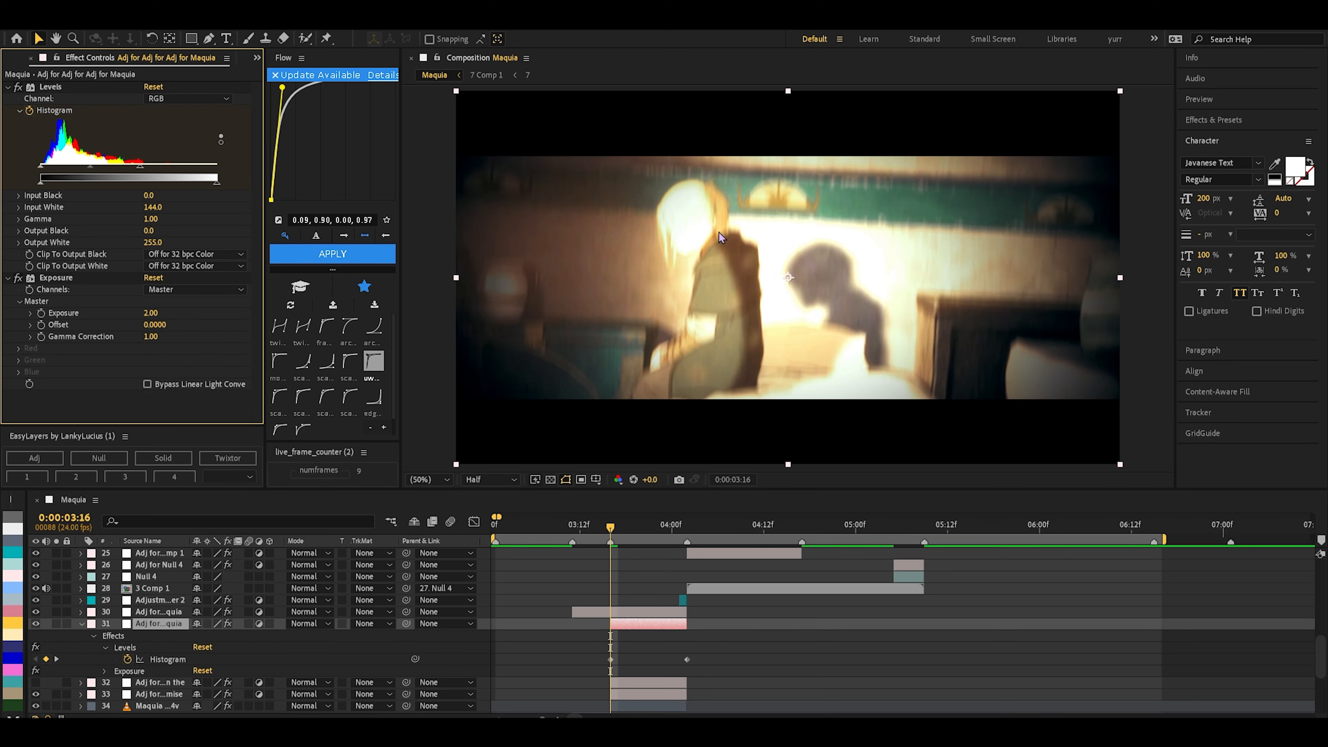
Try an Exposure value of 1.5 and undo that change
click(151, 313)
text(1.5)
key(Return)
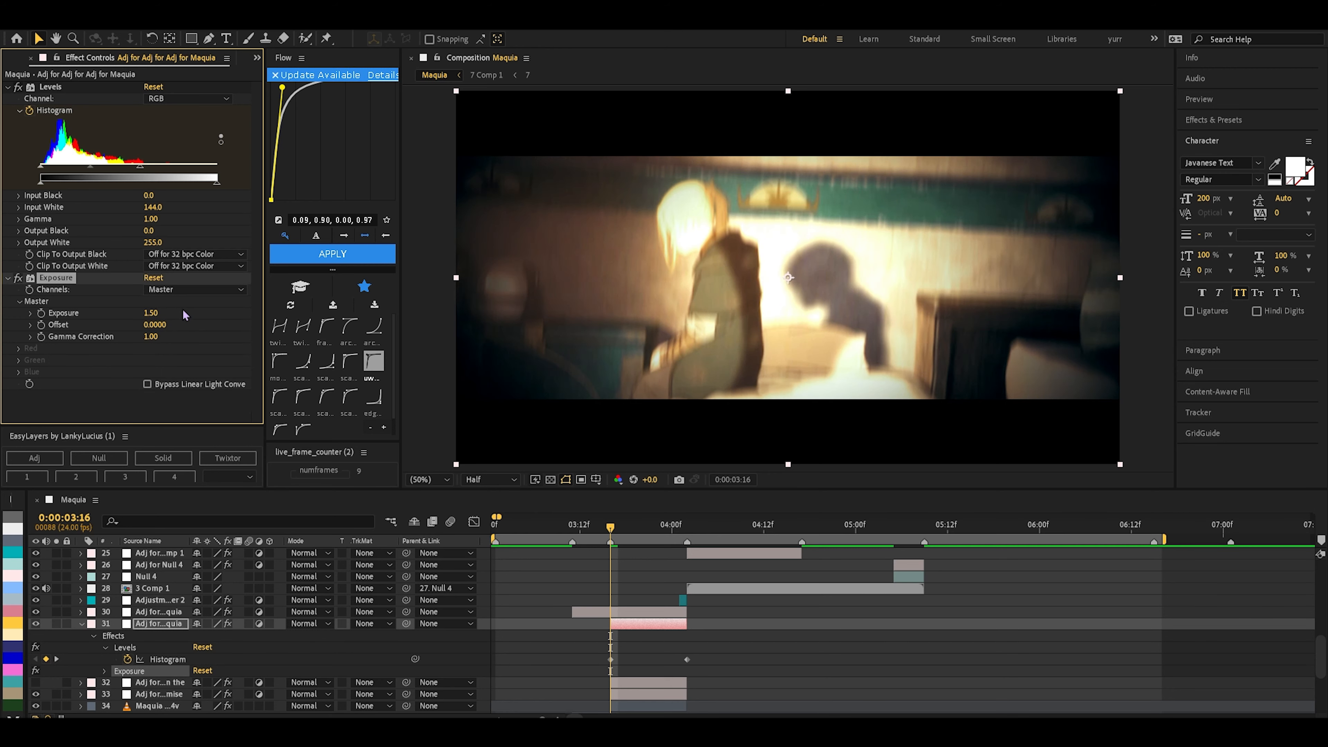
key(ctrl+z)
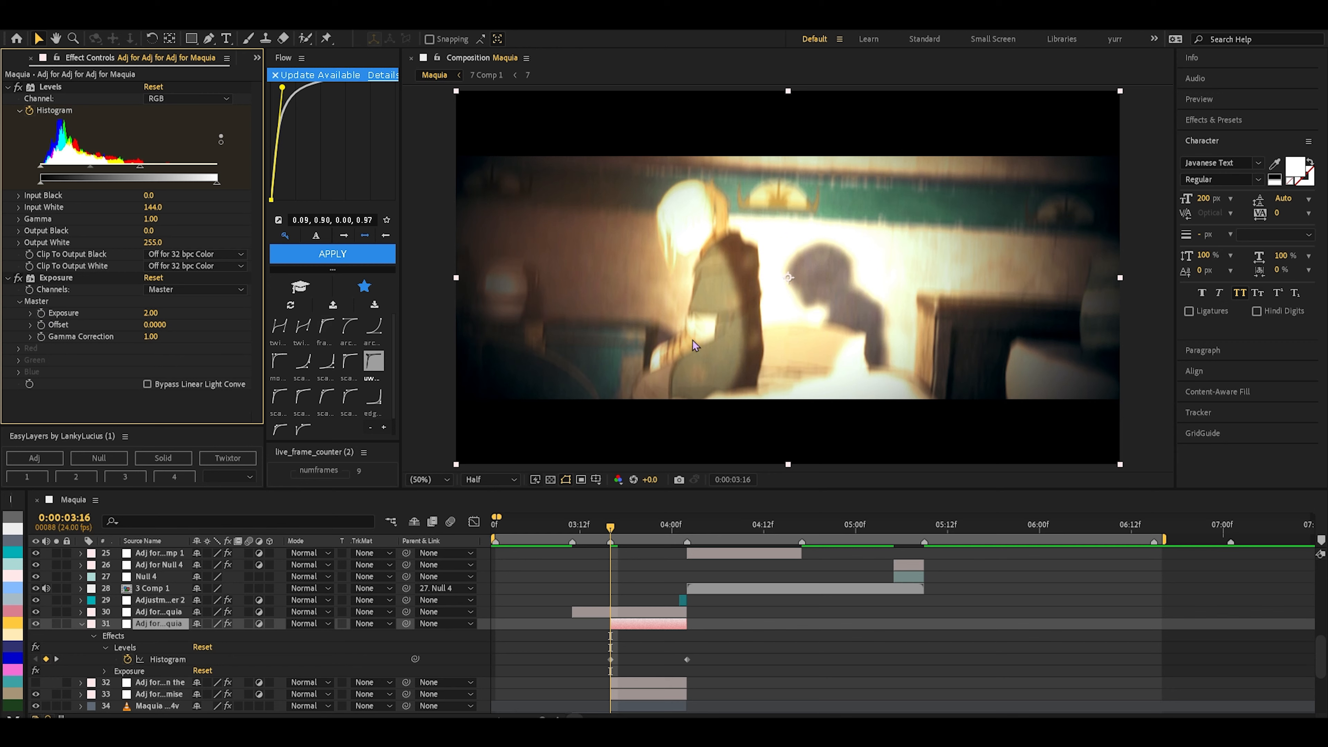
Keyframe Exposure from 2 at the adjustment layer's start to 0 at its end
click(41, 314)
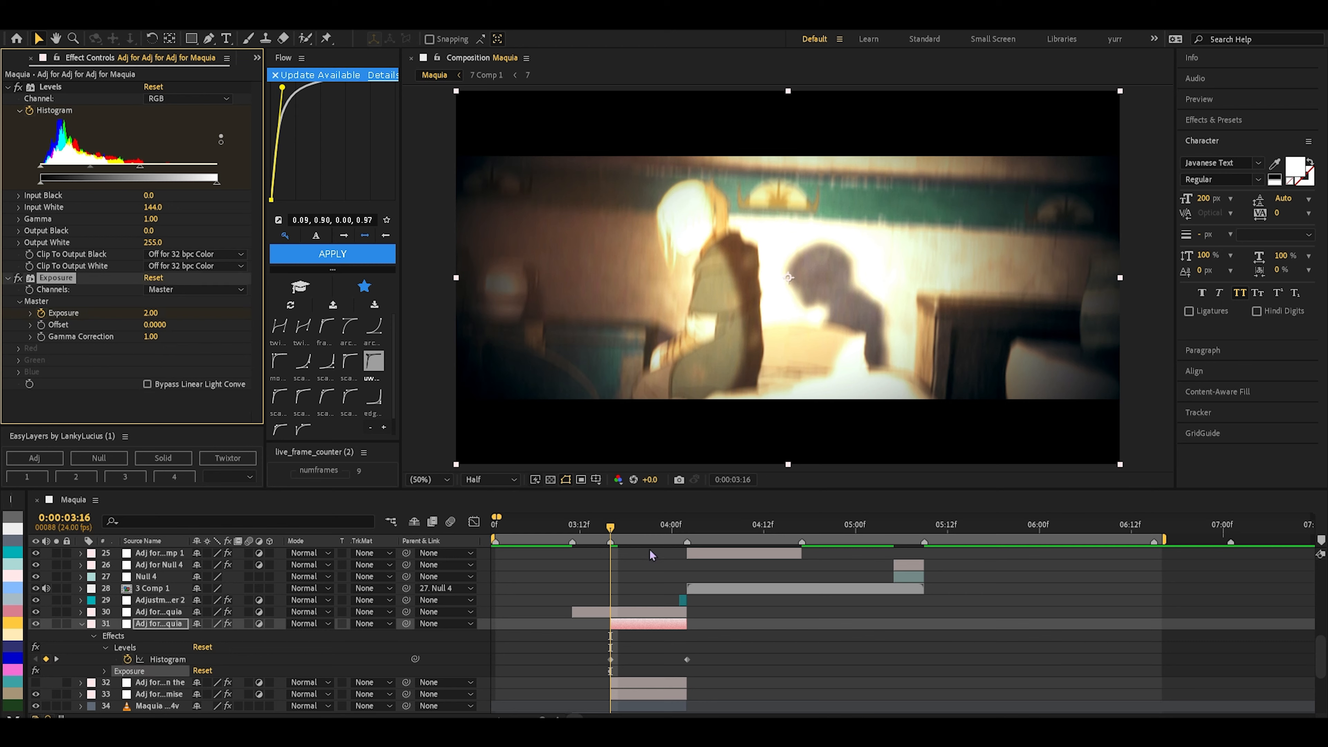
key(u)
key(u)
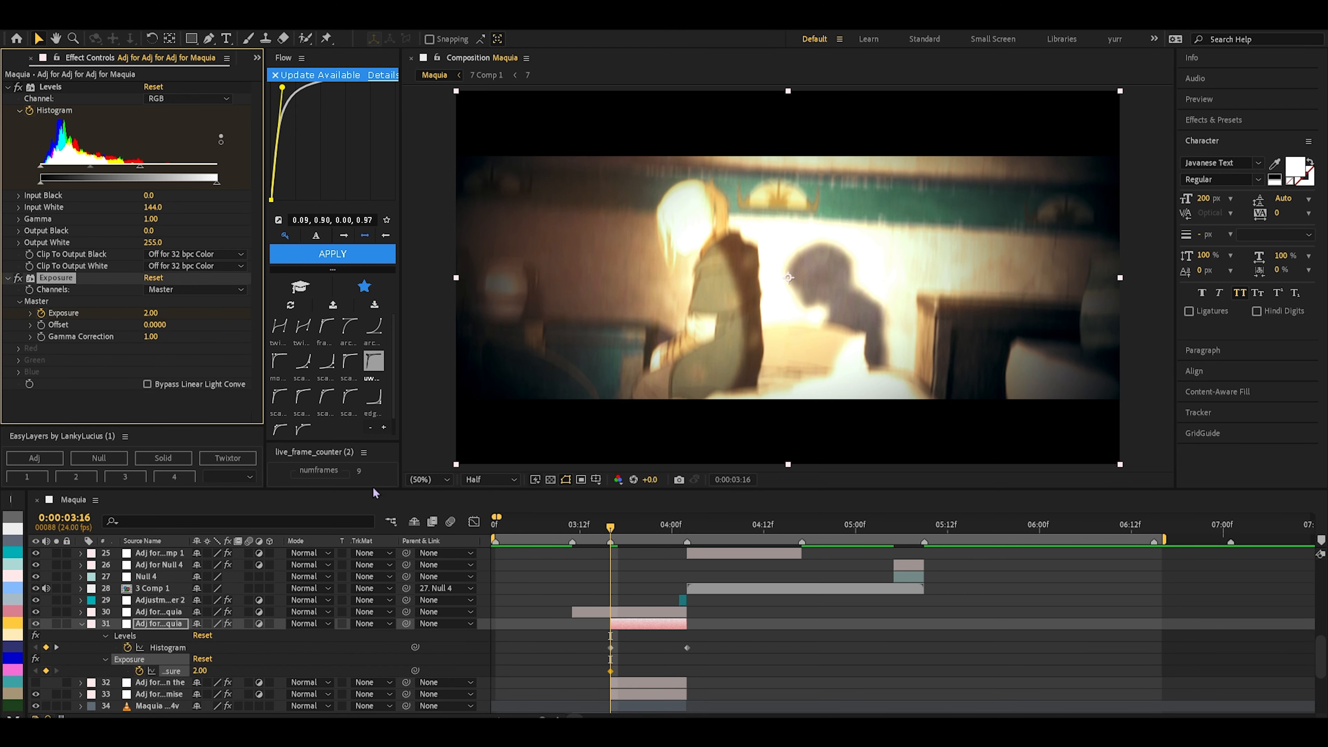
drag(612, 533, 649, 533)
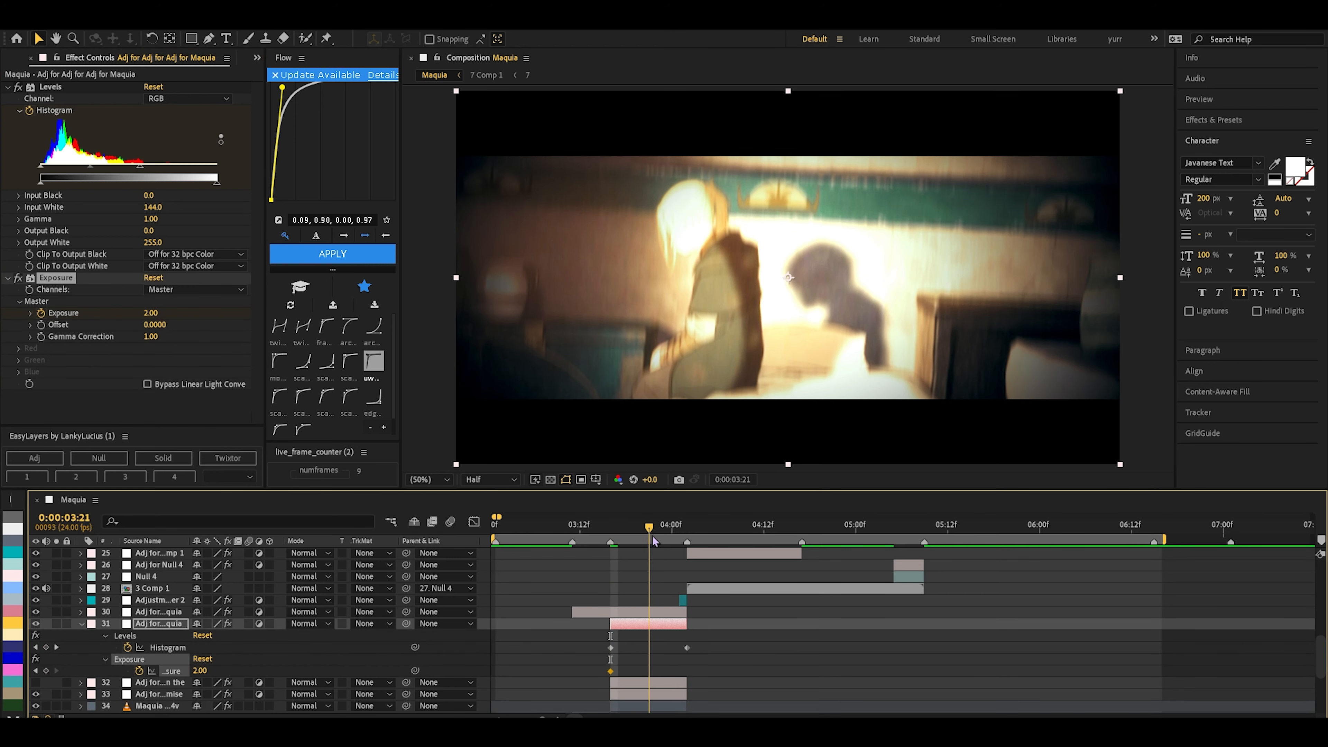
click(149, 314)
text(0)
click(207, 376)
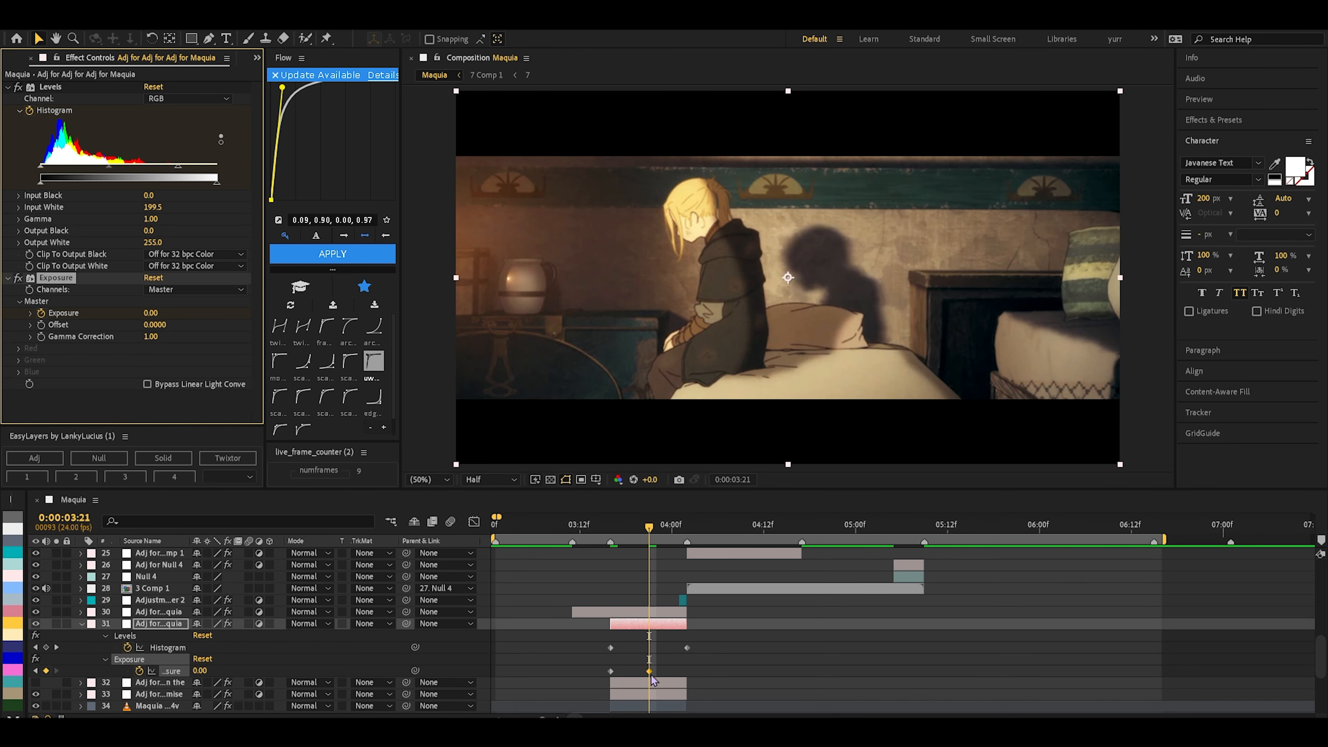
drag(650, 671, 688, 671)
click(588, 642)
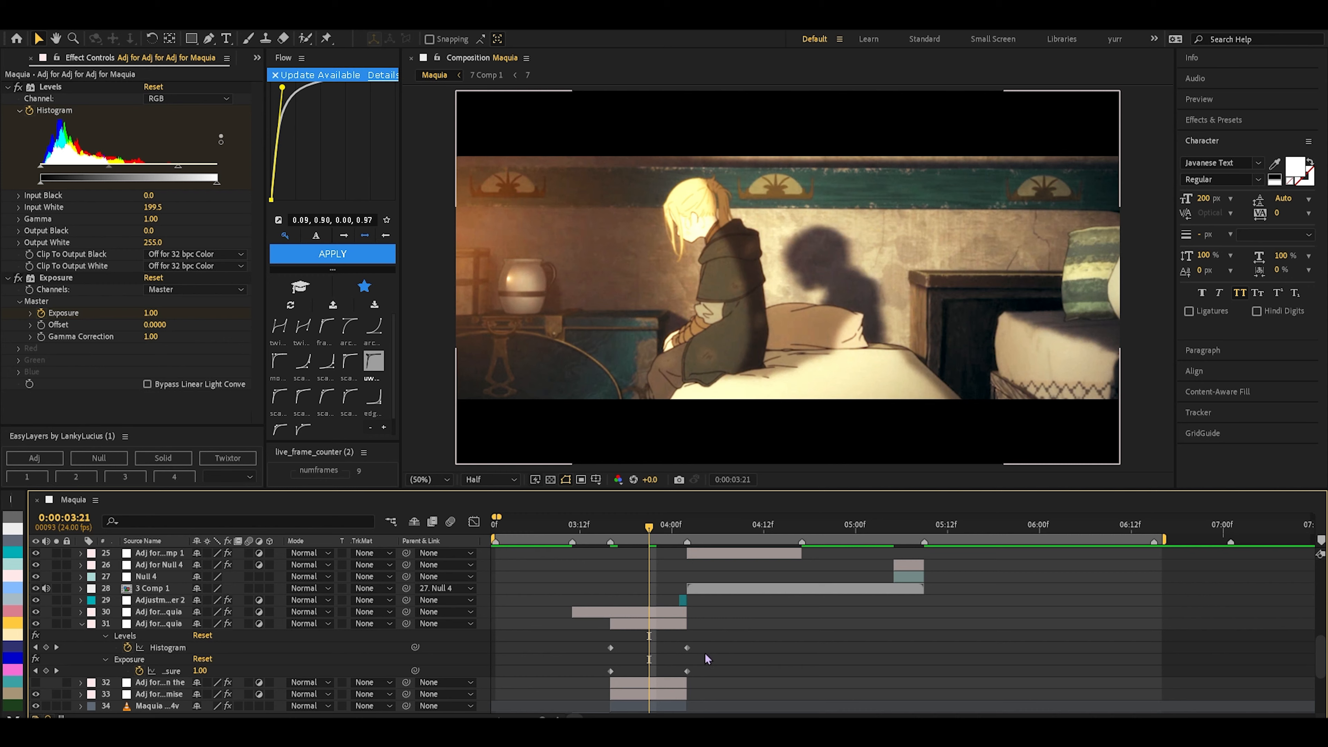
Try easing the Levels Histogram keyframes and revert them to linear
drag(706, 654, 629, 691)
click(474, 521)
click(474, 521)
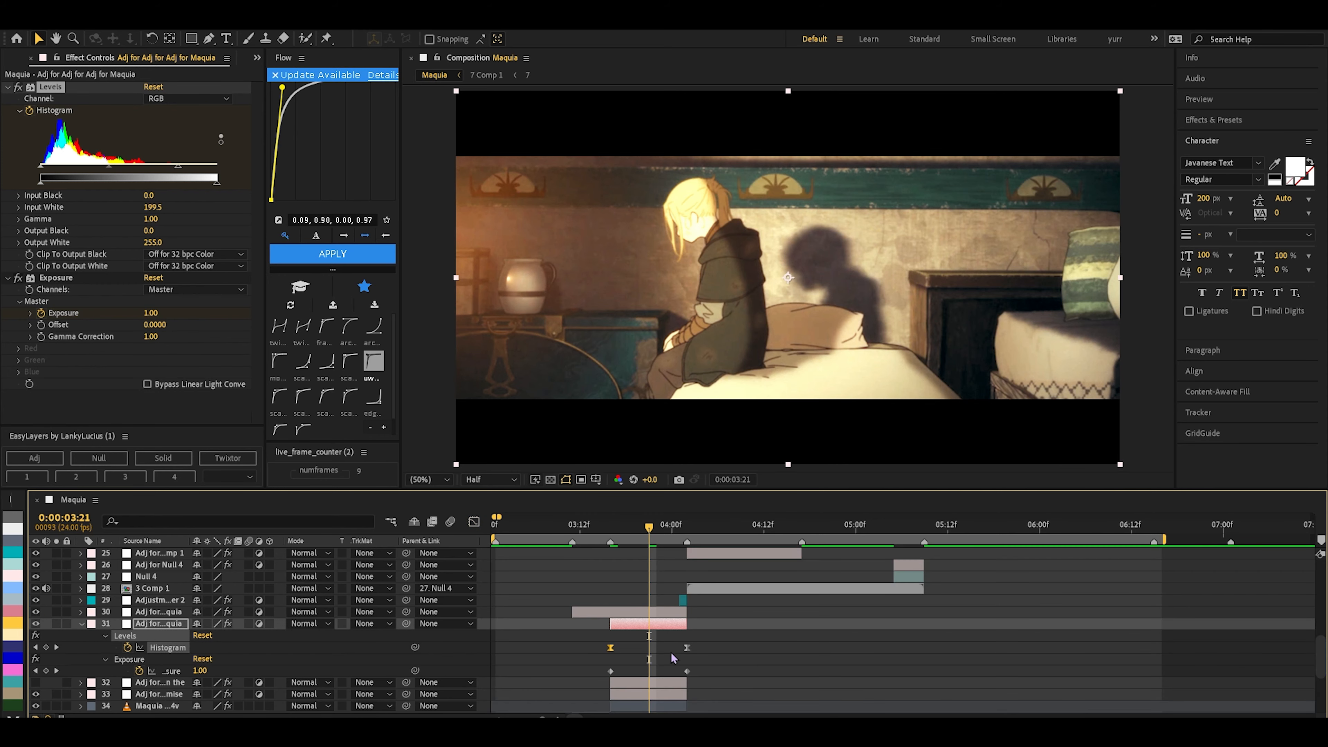
click(673, 654)
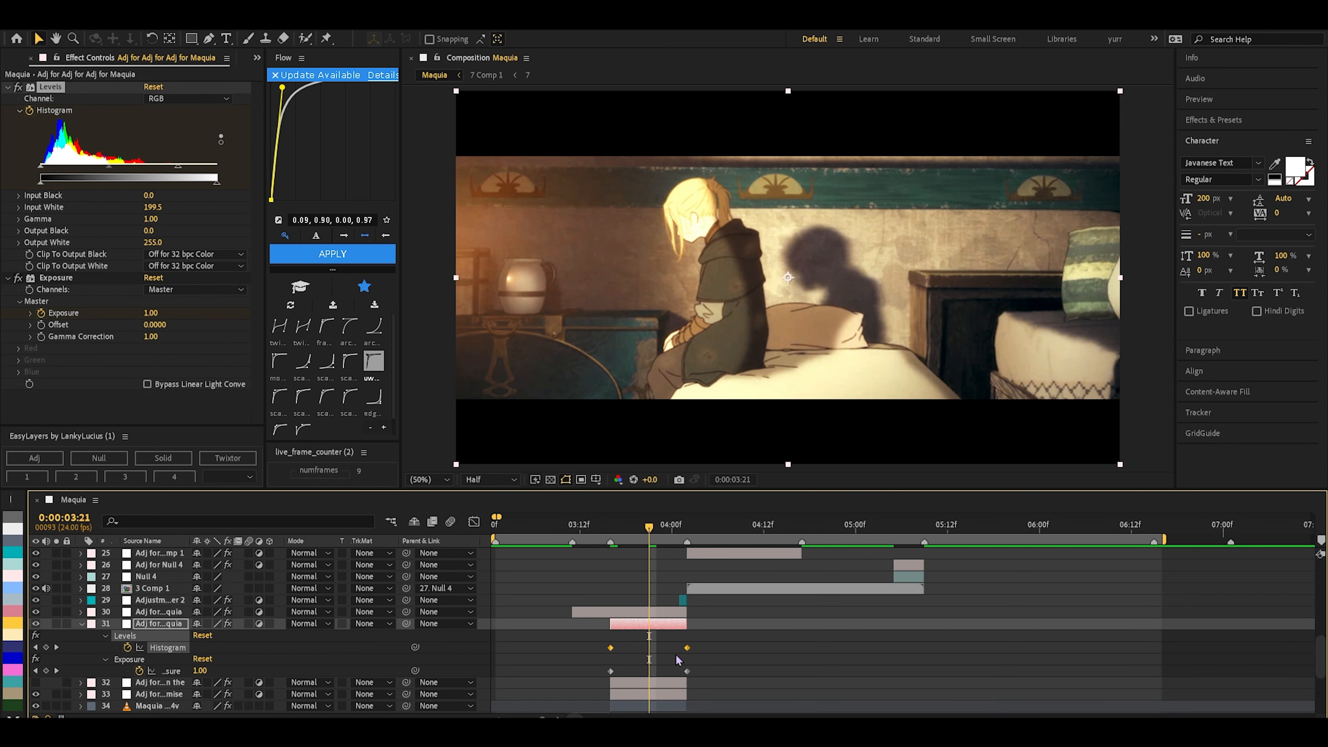
Ease the Exposure keyframes and reshape the value graph so exposure drops steeply from the first keyframe and settles gently
click(129, 660)
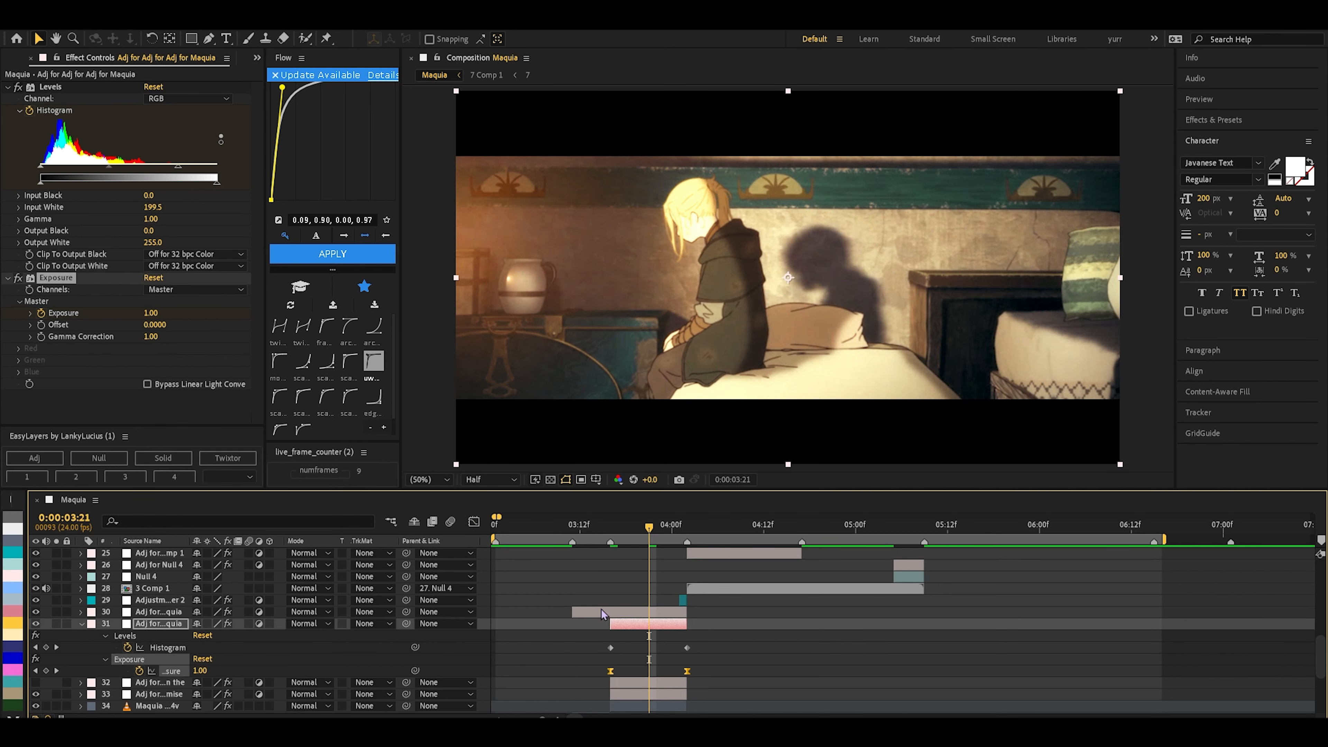
key(shift+F3)
click(615, 560)
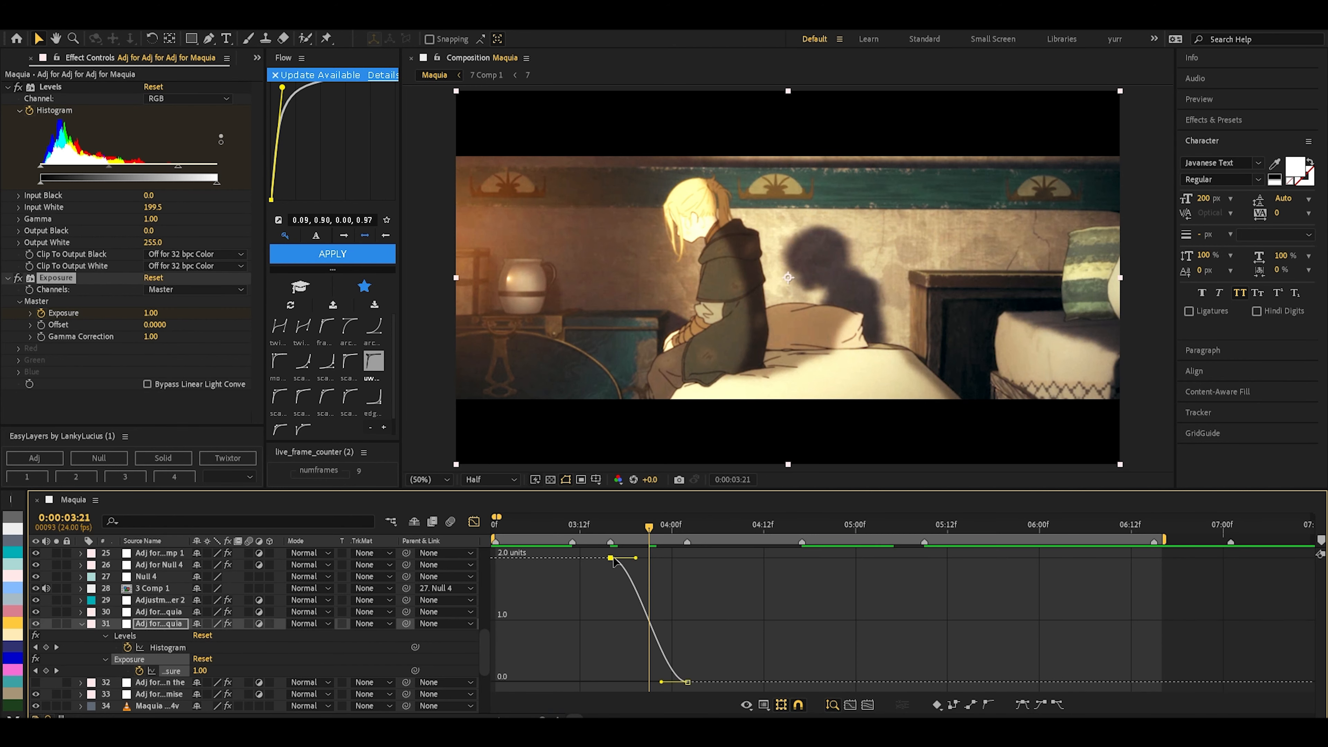
drag(635, 558, 606, 622)
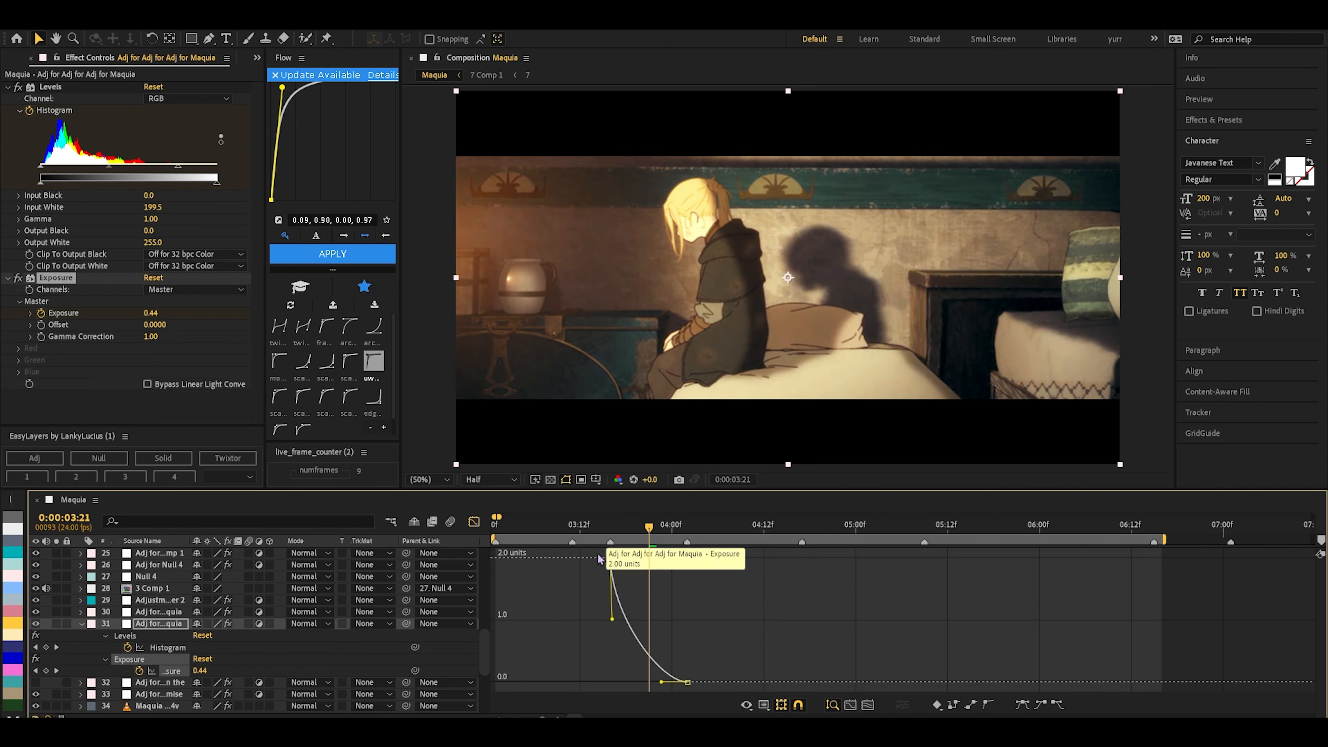
key(shift+F3)
Play back the timeline around the adjustment layer to check the exposure flash at the transition
drag(639, 534, 496, 528)
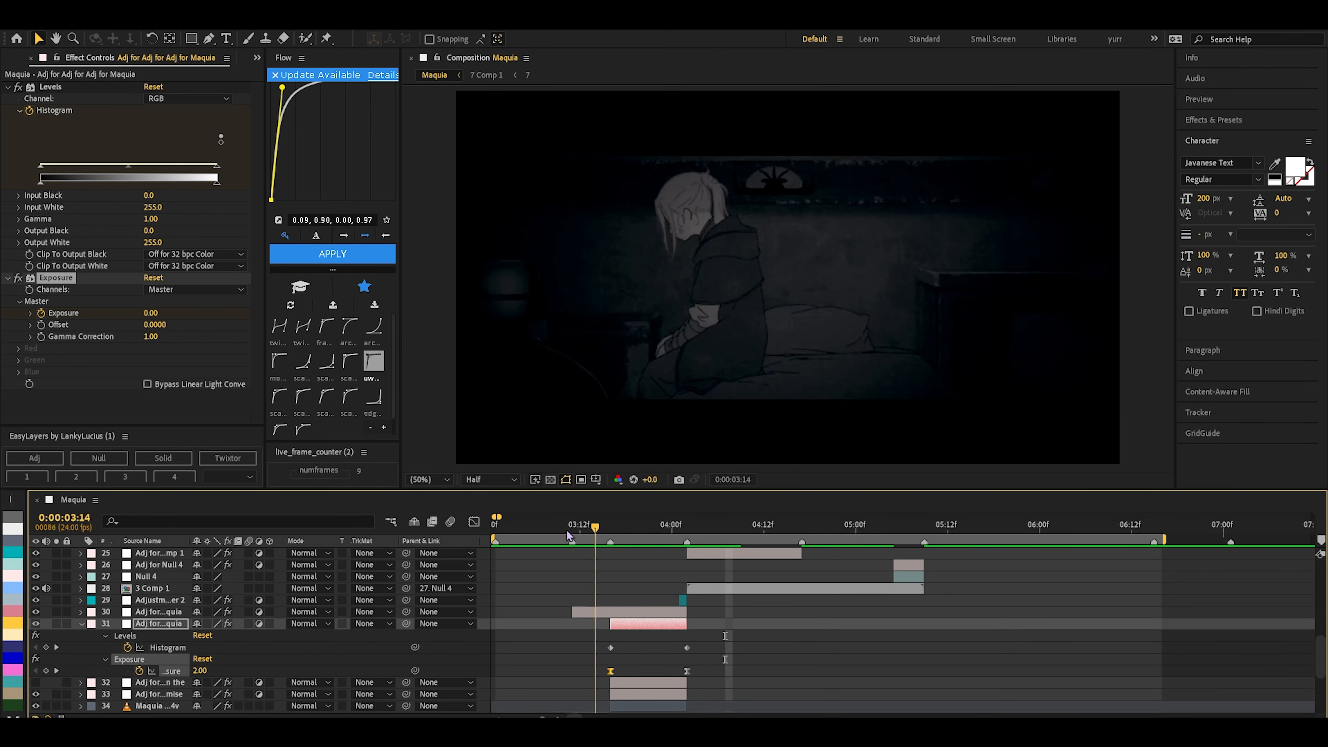
key(space)
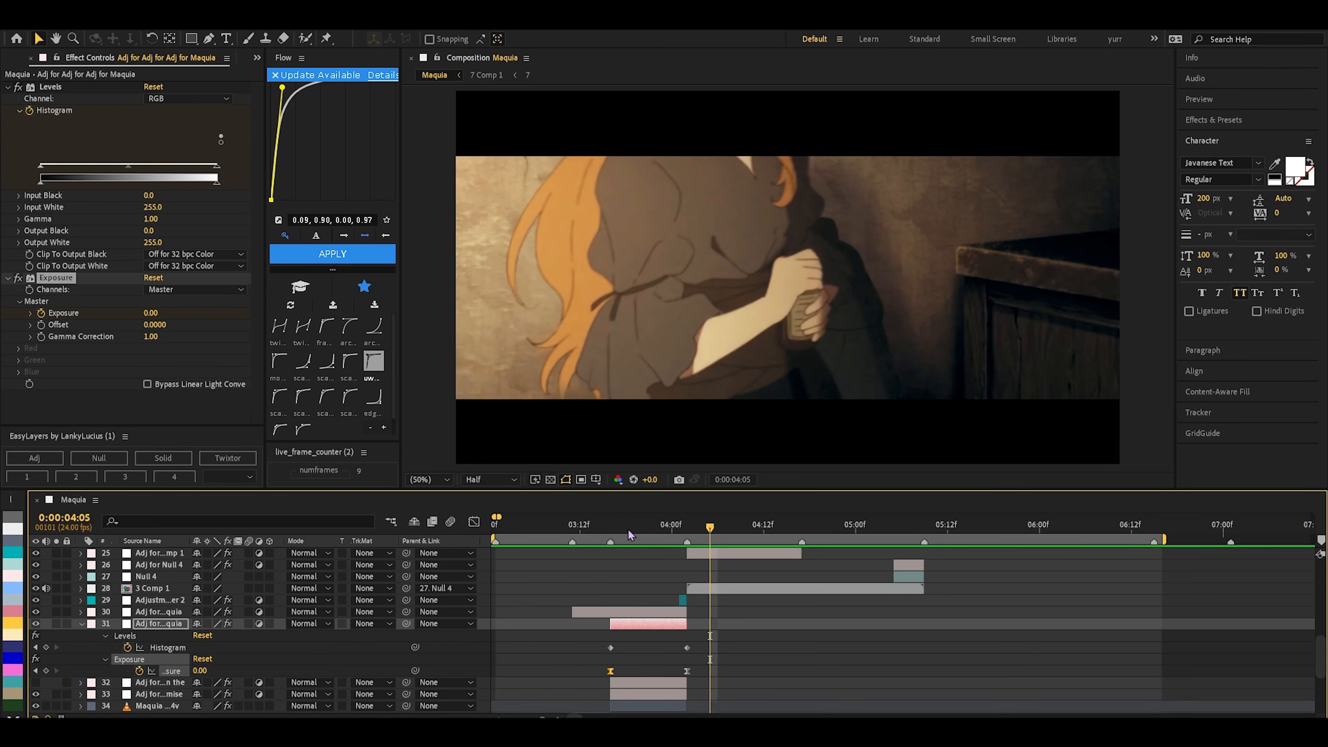
drag(627, 533, 542, 531)
key(space)
key(space)
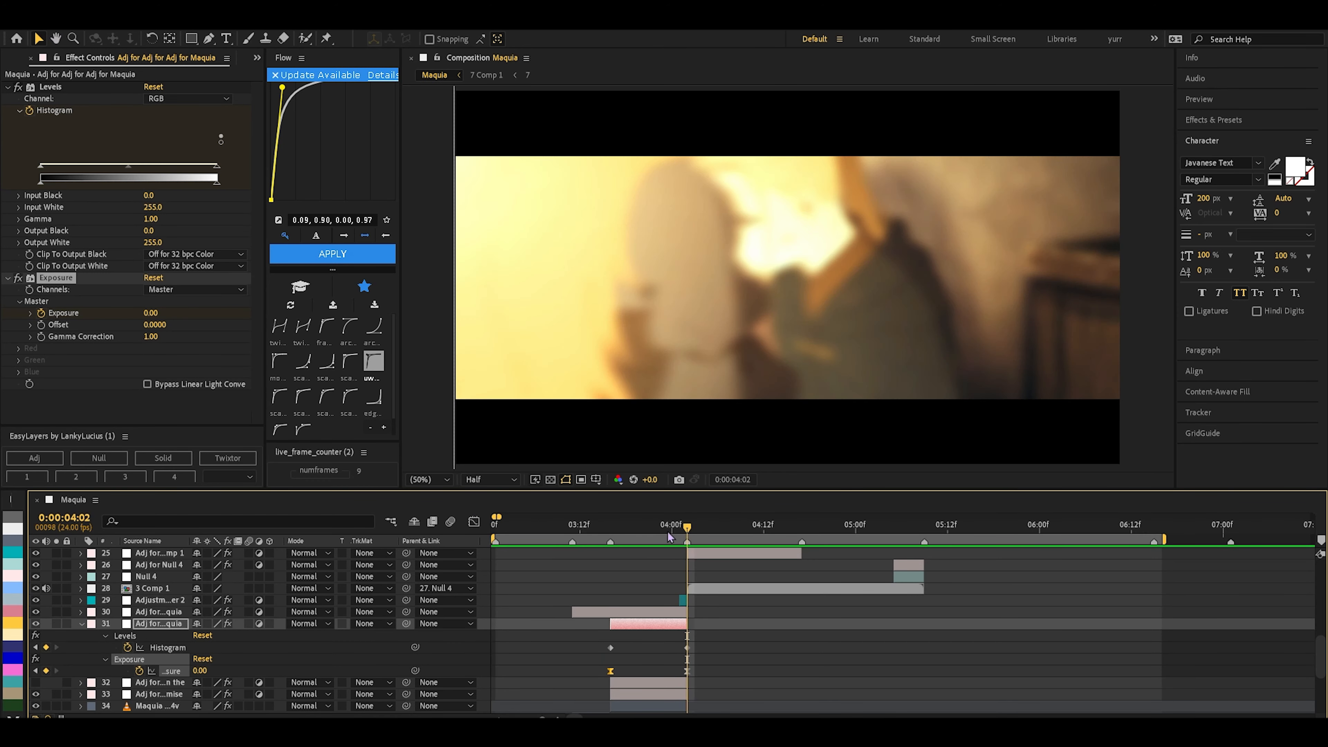
mouse_move(669, 536)
mouse_down()
mouse_move(589, 534)
mouse_move(657, 540)
mouse_up()
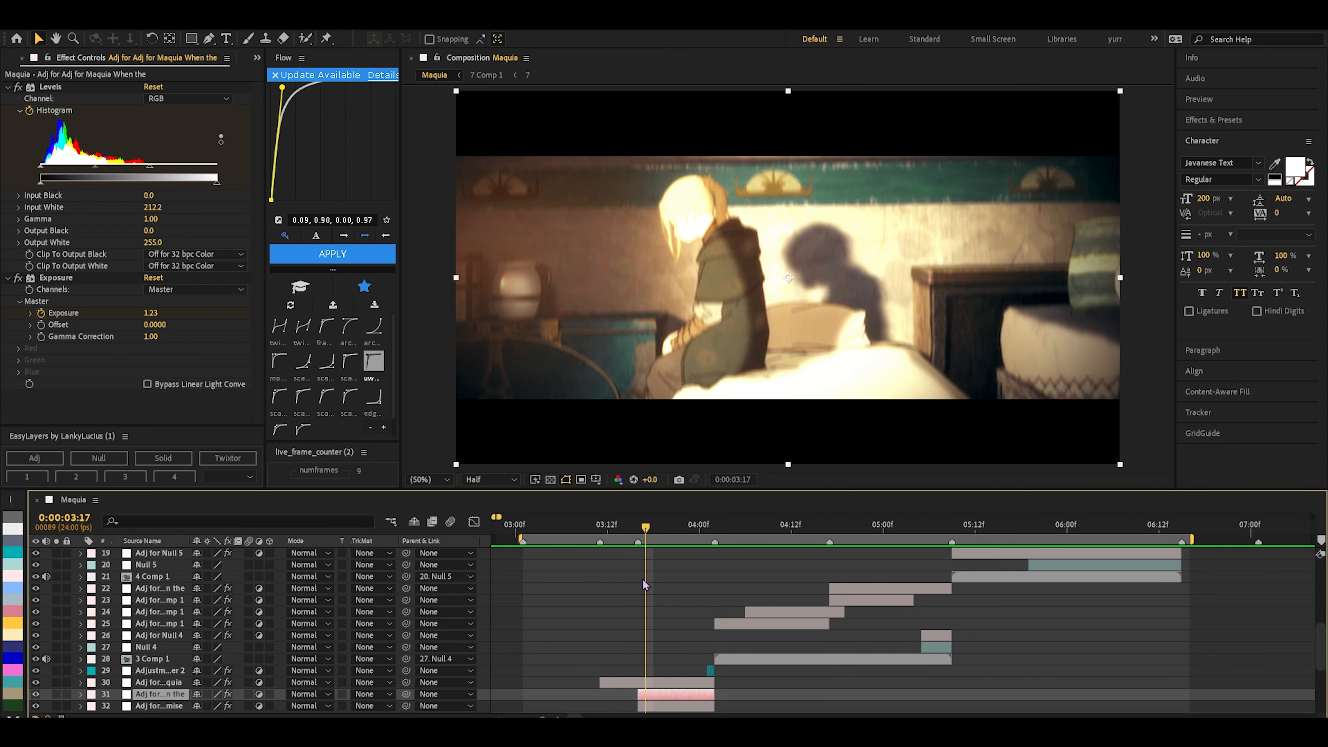
Add an adjustment layer directly above the existing Twitch adjustment layer at the start of 3 Comp 1, and hide the existing one
scroll(642, 579, right, 2)
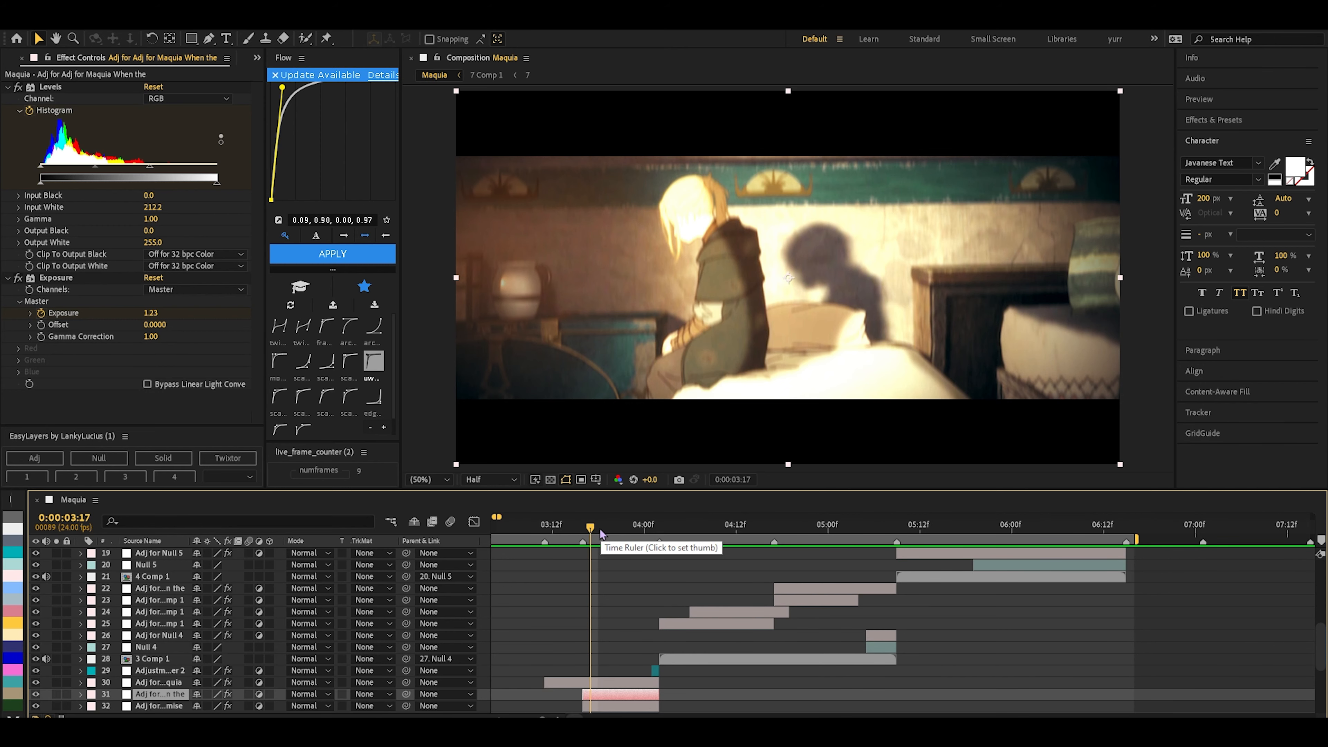
drag(601, 535, 681, 529)
click(665, 624)
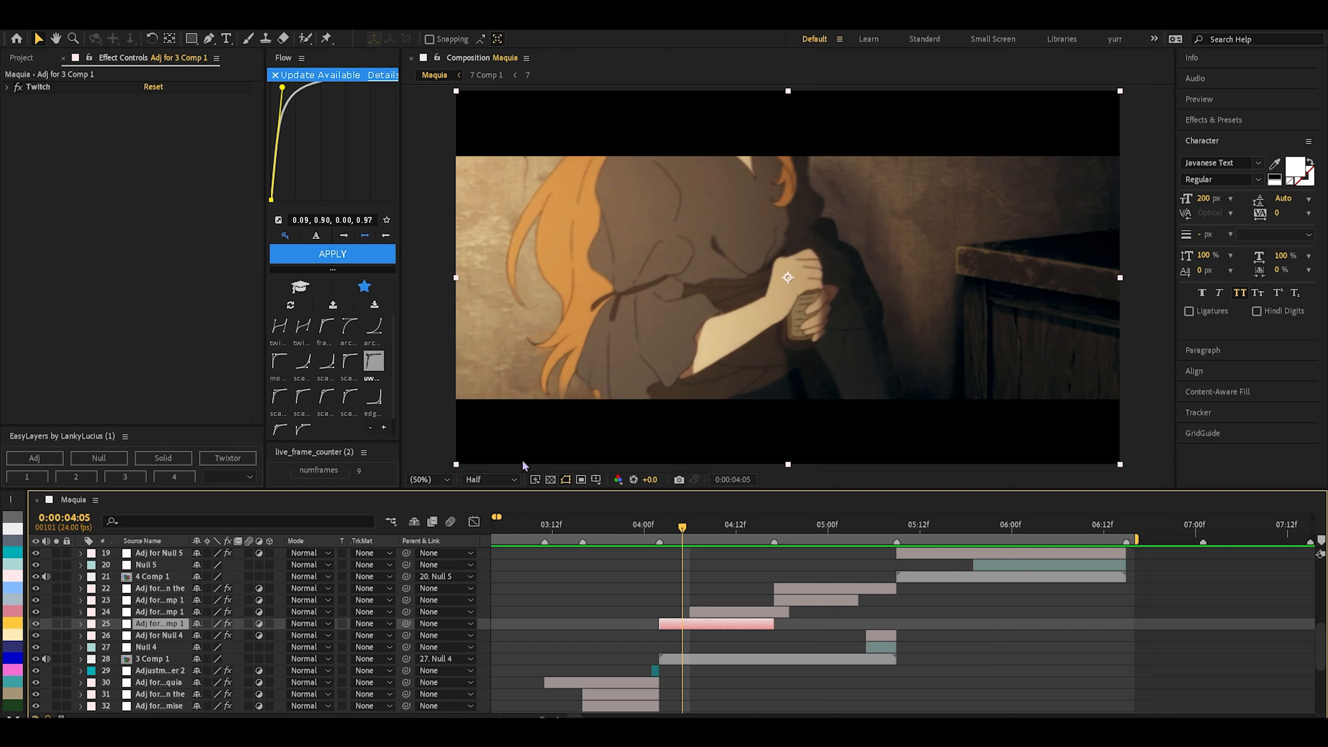
click(34, 458)
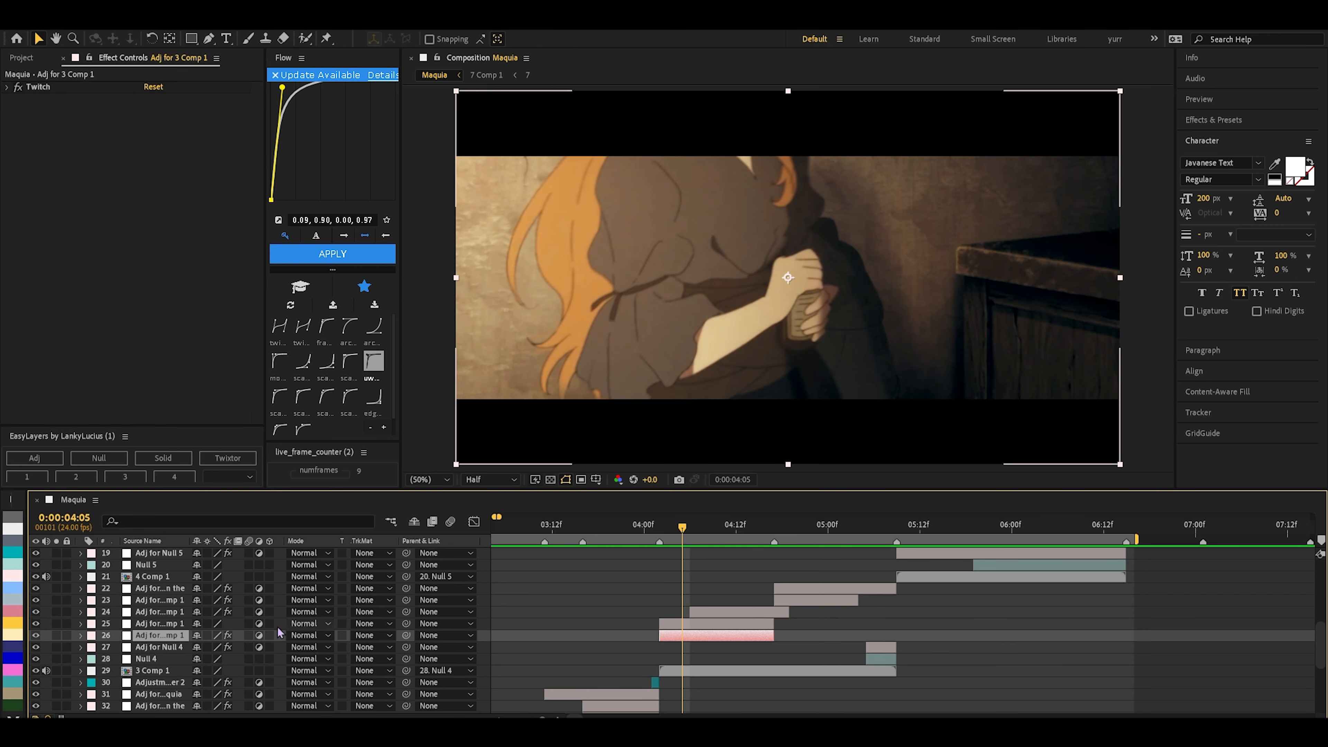
click(35, 634)
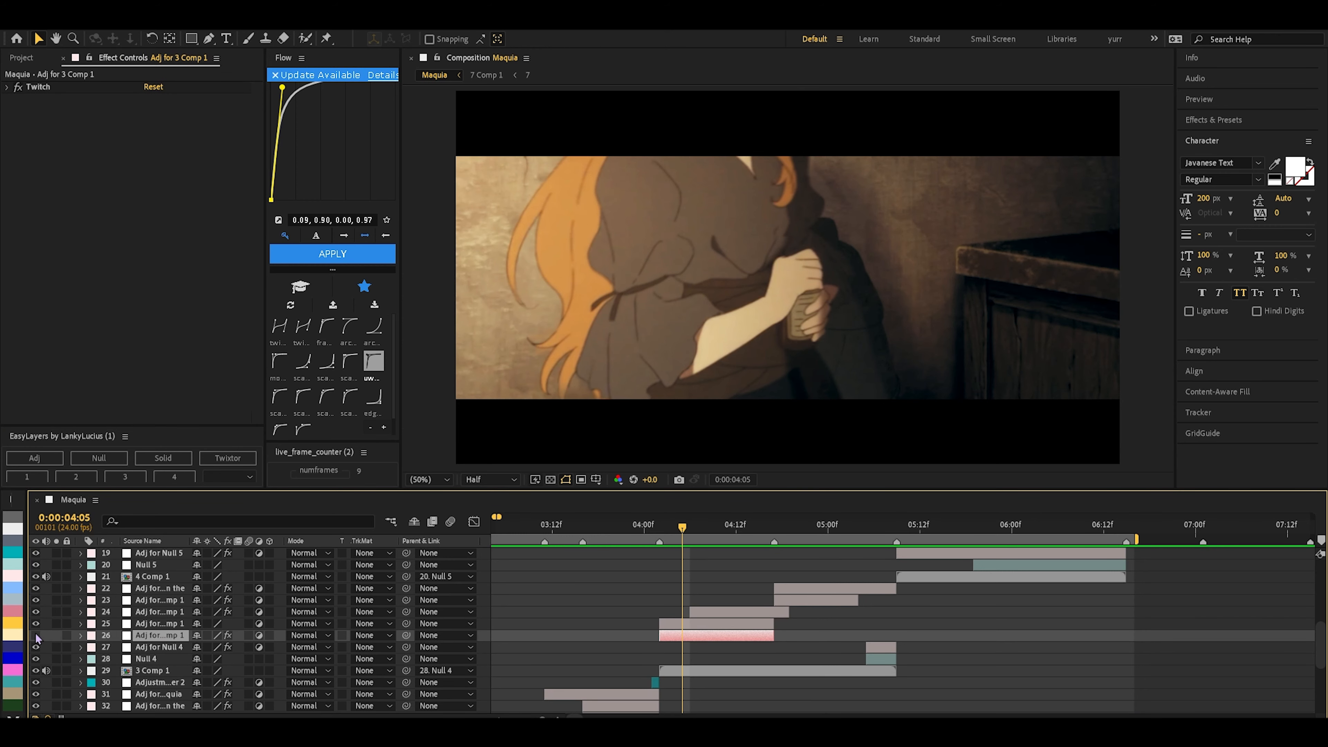
Apply the Twitch effect to the new adjustment layer, with the current time at the layer's start
click(697, 624)
drag(689, 529, 667, 527)
key(ctrl+space)
text(tw)
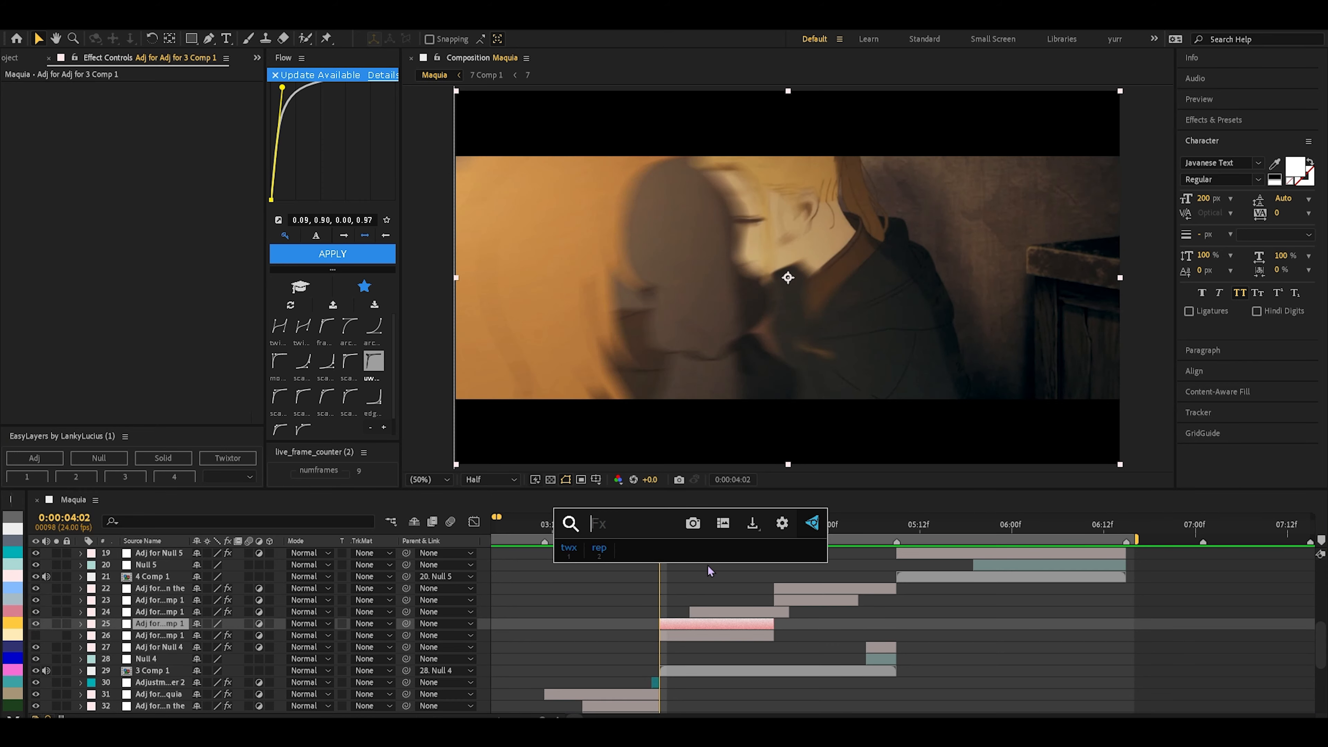
text(it)
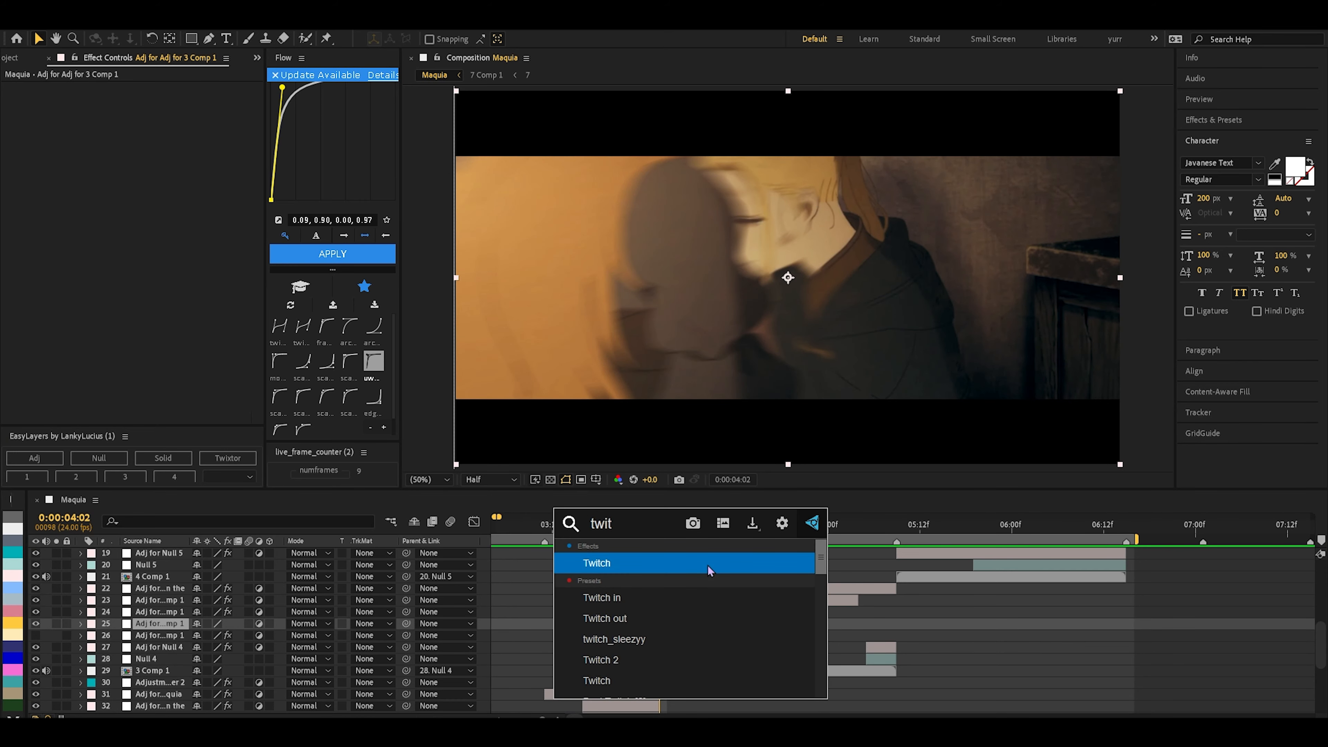
key(Return)
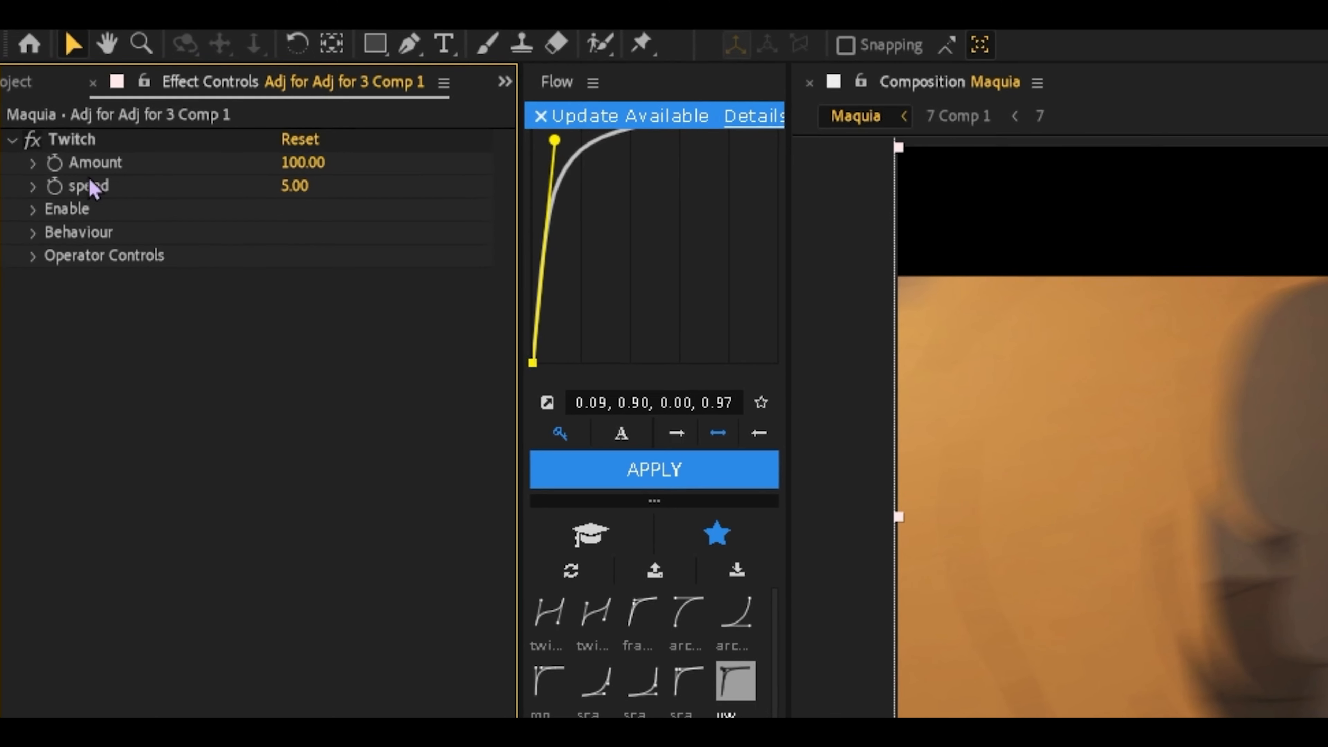
Set the Twitch speed to 100 and enable its Blur, Color and Light operators
click(298, 188)
text(100)
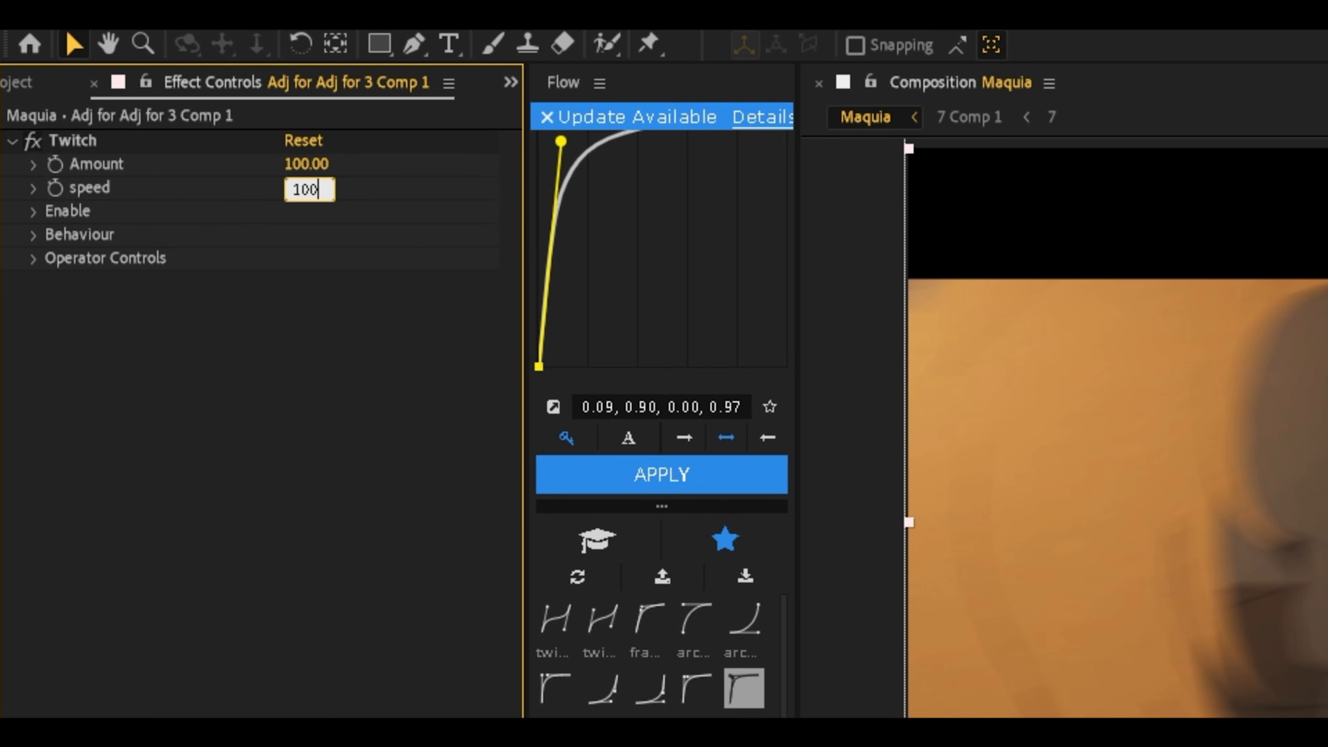
key(Return)
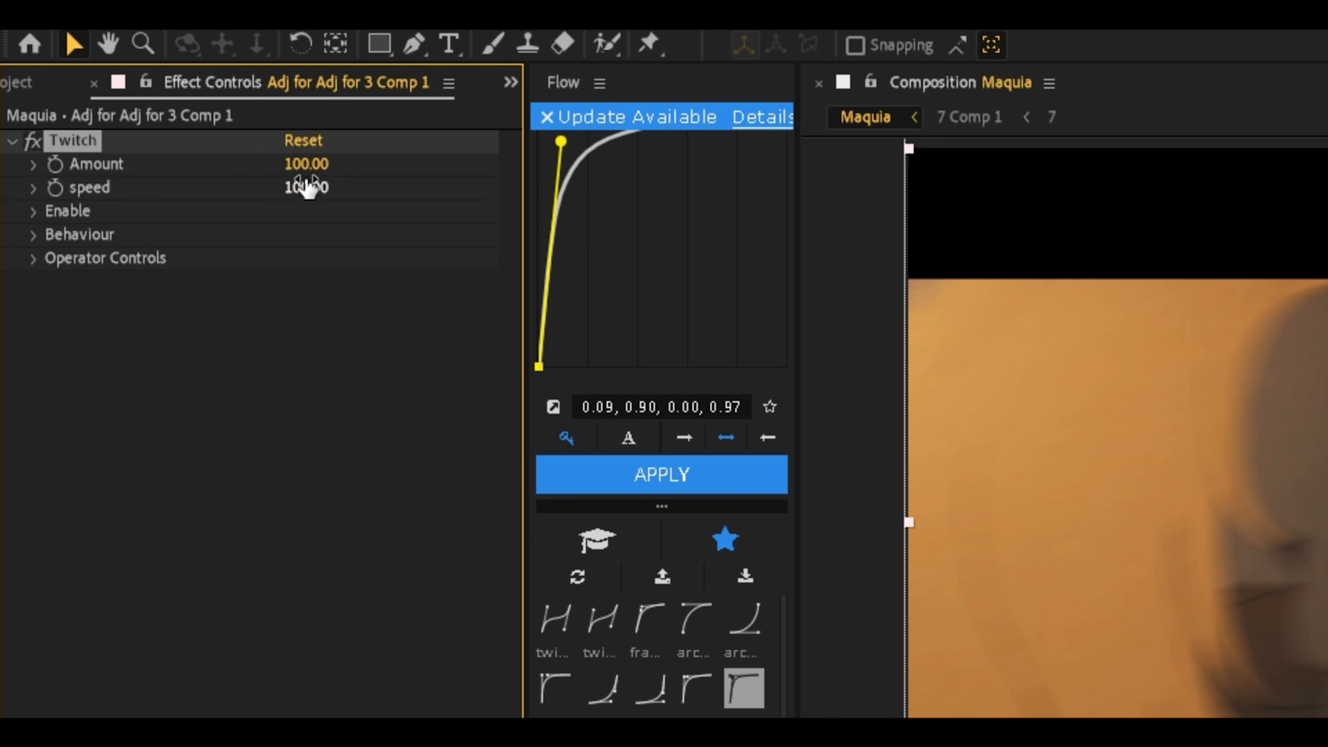
click(34, 212)
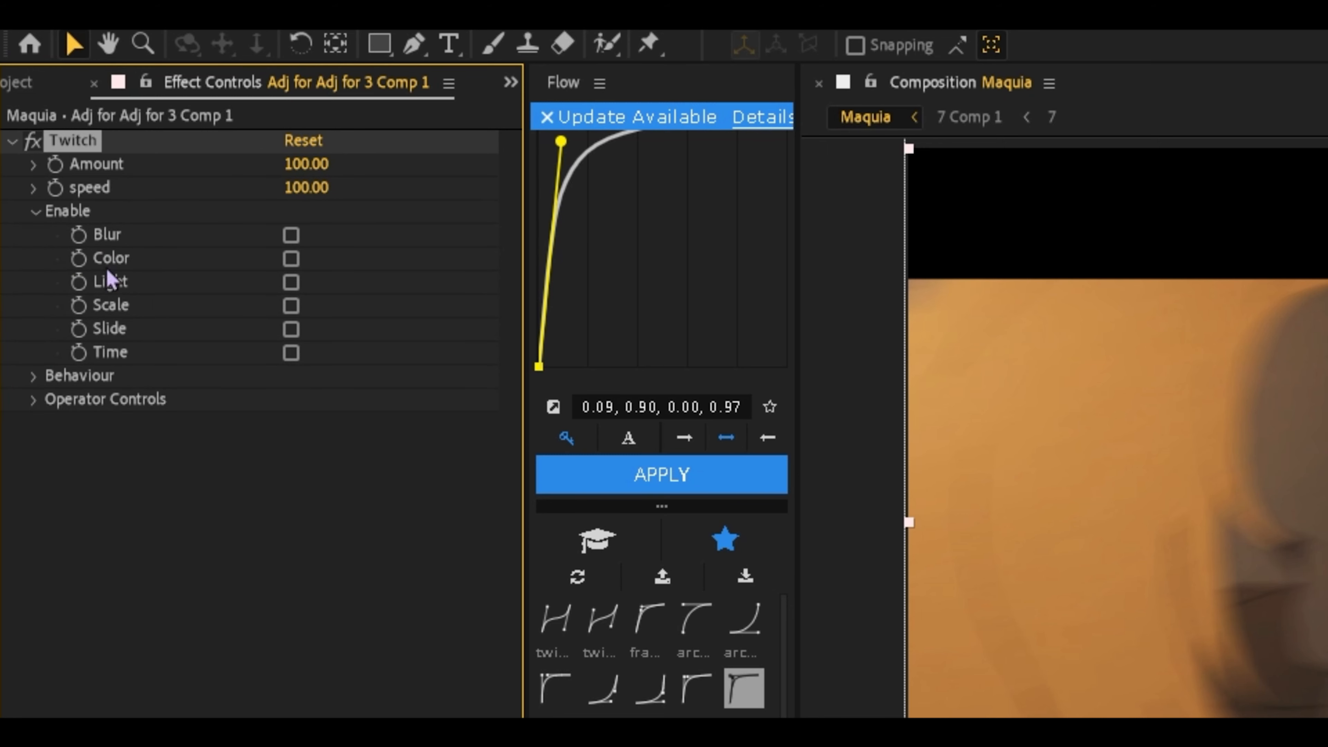
click(291, 236)
click(291, 258)
click(291, 283)
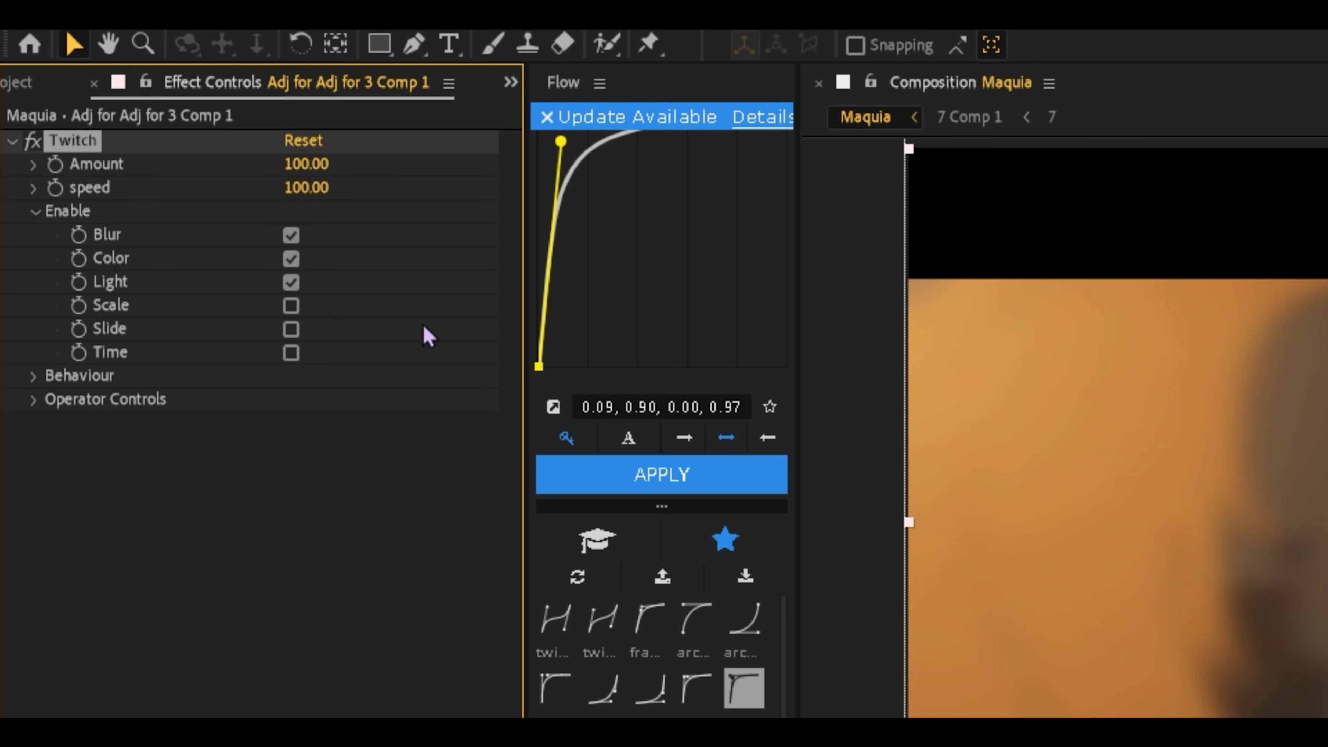